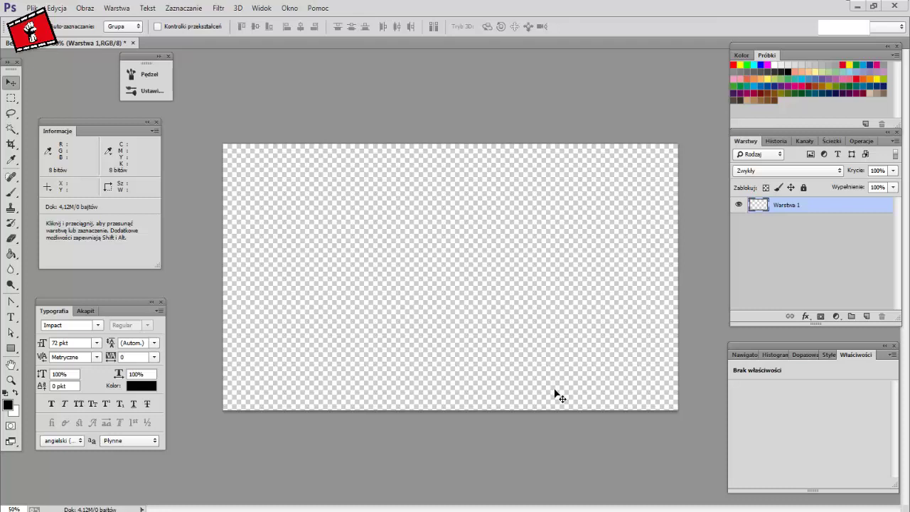
# - Check the 1600×900 canvas size and resolution in Image Size, leaving it unchanged
pyautogui.click(84, 8)
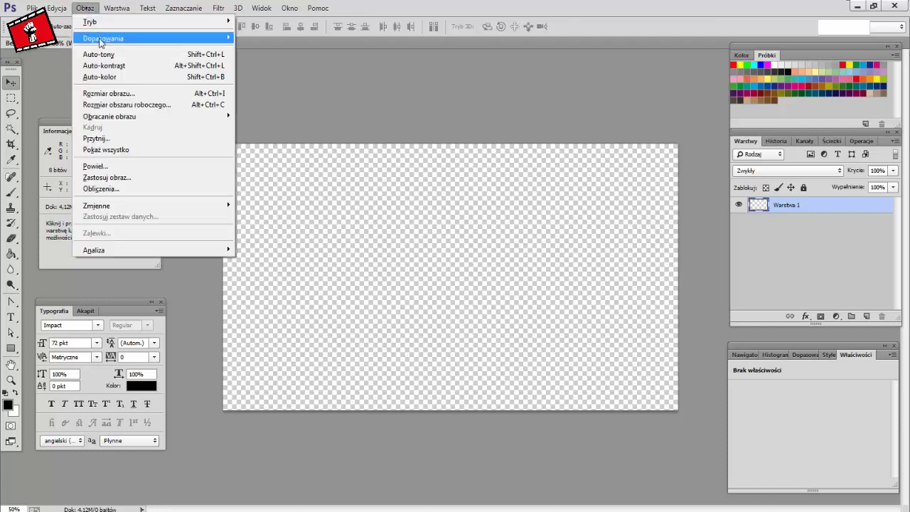
pyautogui.click(114, 92)
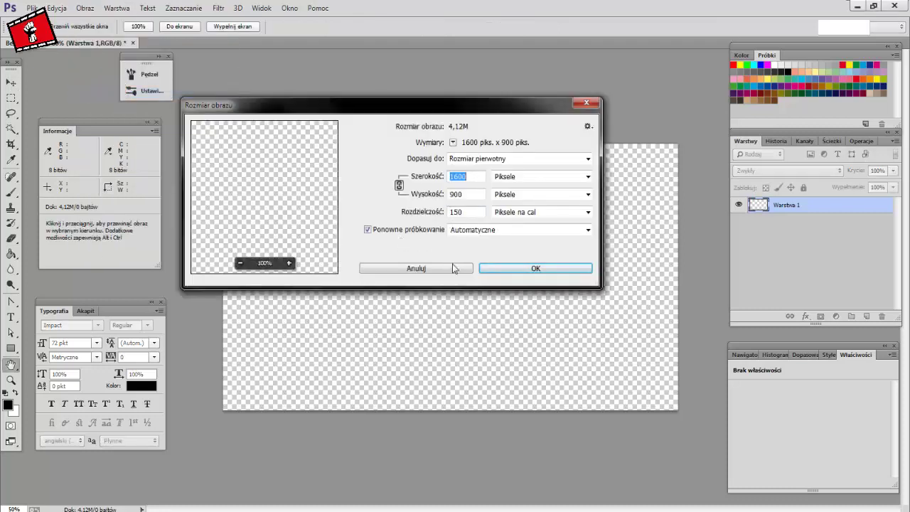
pyautogui.click(525, 269)
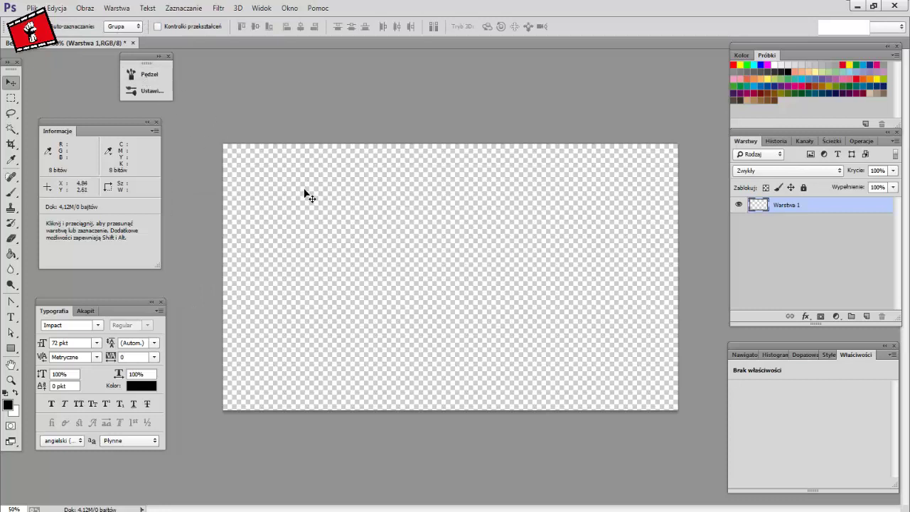
# - Type a black letter 'G' in Impact near the canvas centre
pyautogui.press('g')
pyautogui.click(10, 318)
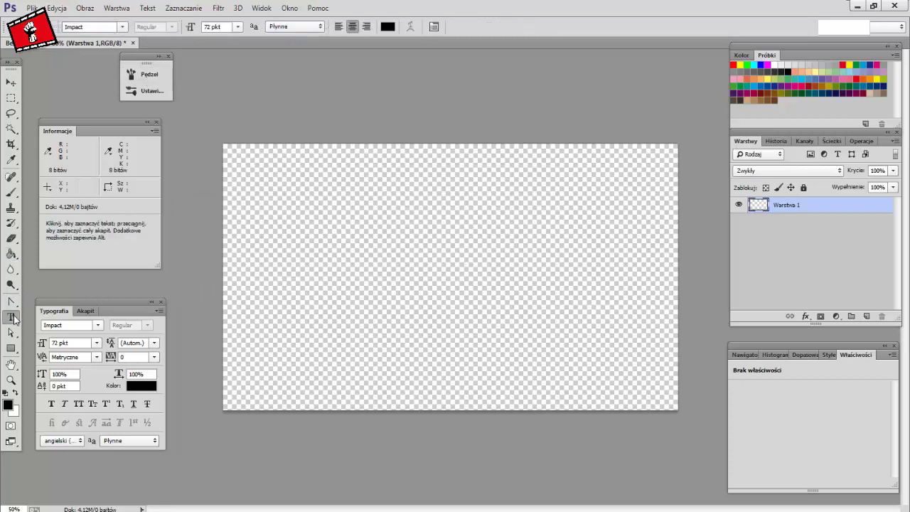
pyautogui.click(410, 285)
pyautogui.write('G')
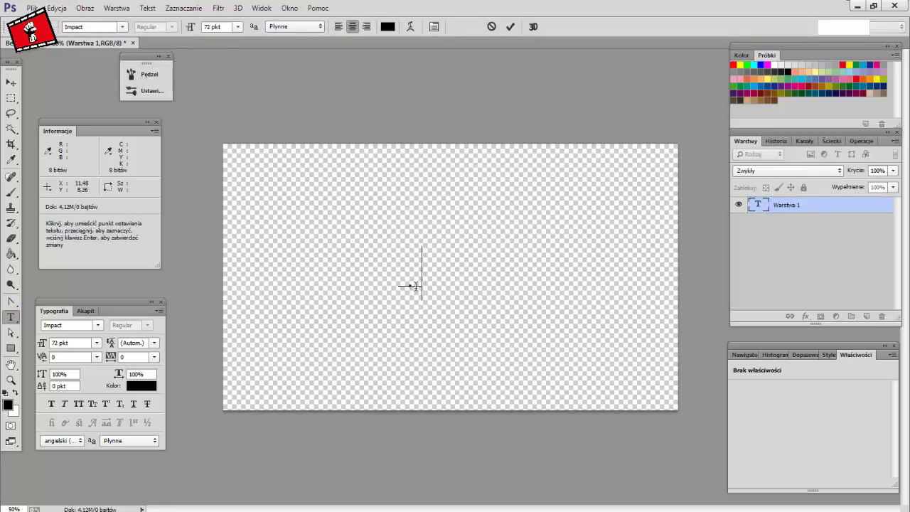
pyautogui.click(11, 82)
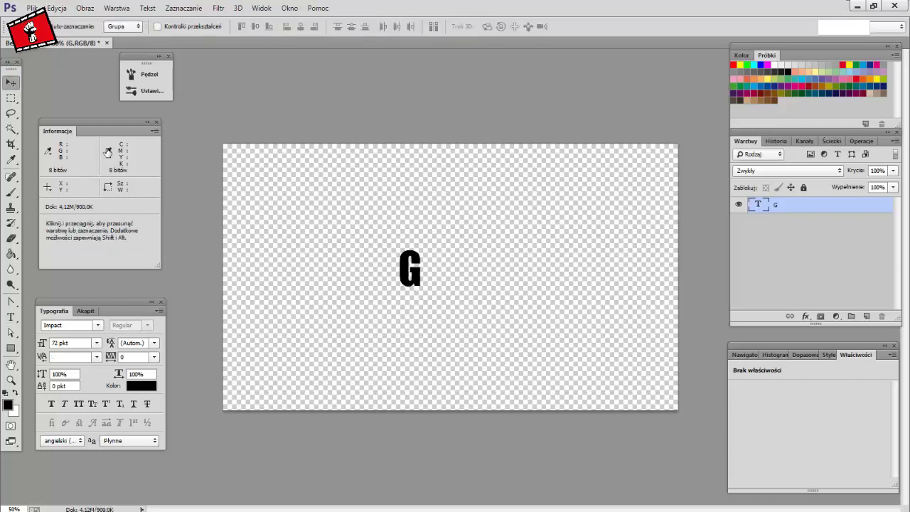
# - Scale the G up to about 646% (465.17 pt) and centre it on the canvas
pyautogui.hotkey('ctrl', 't')
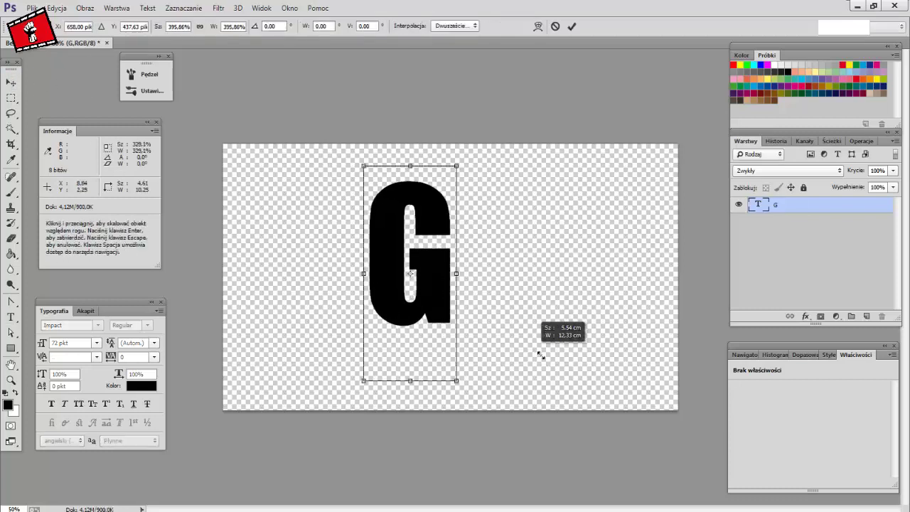
pyautogui.moveTo(424, 303); pyautogui.dragTo(467, 402)
pyautogui.moveTo(456, 366); pyautogui.dragTo(490, 385)
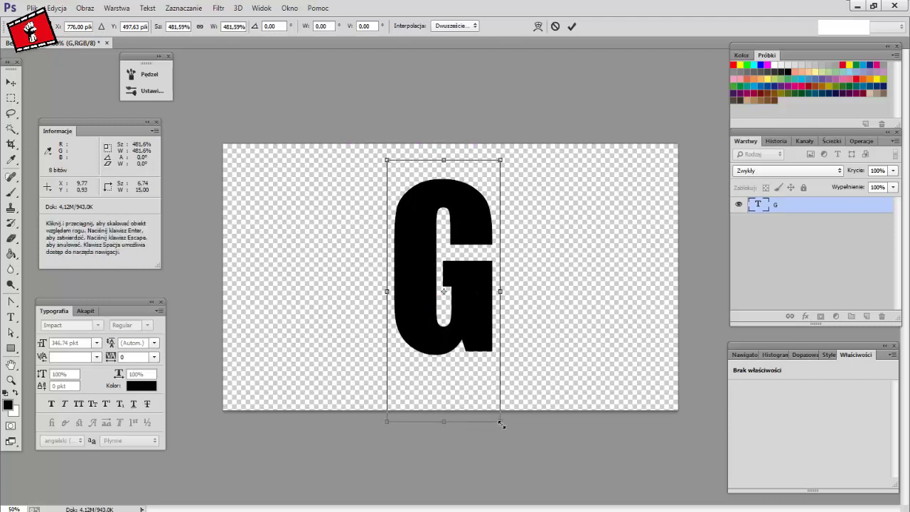
pyautogui.moveTo(501, 421); pyautogui.dragTo(521, 466)
pyautogui.moveTo(488, 346)
pyautogui.mouseDown()
pyautogui.moveTo(490, 369)
pyautogui.moveTo(498, 340)
pyautogui.mouseUp()
pyautogui.press('Return')
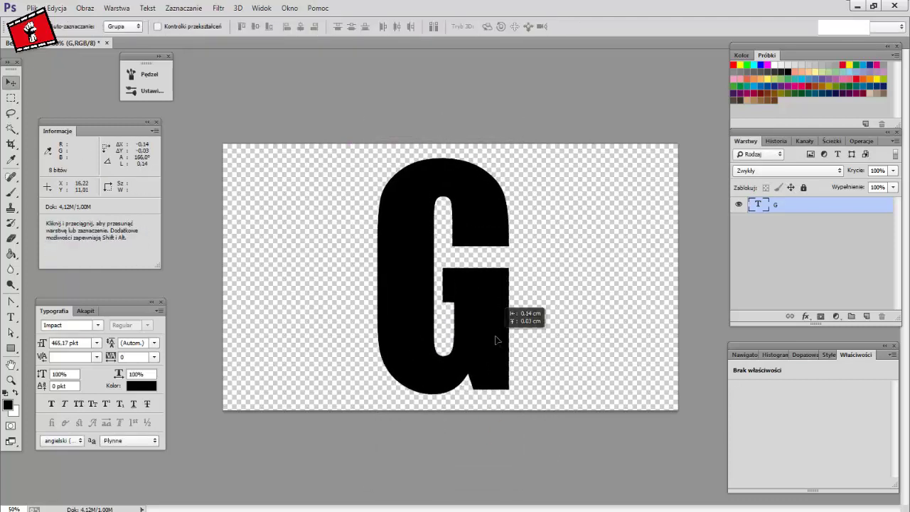
# - Rasterize the G text layer and load the letter's outline as a selection
pyautogui.rightClick(781, 207)
pyautogui.click(601, 187)
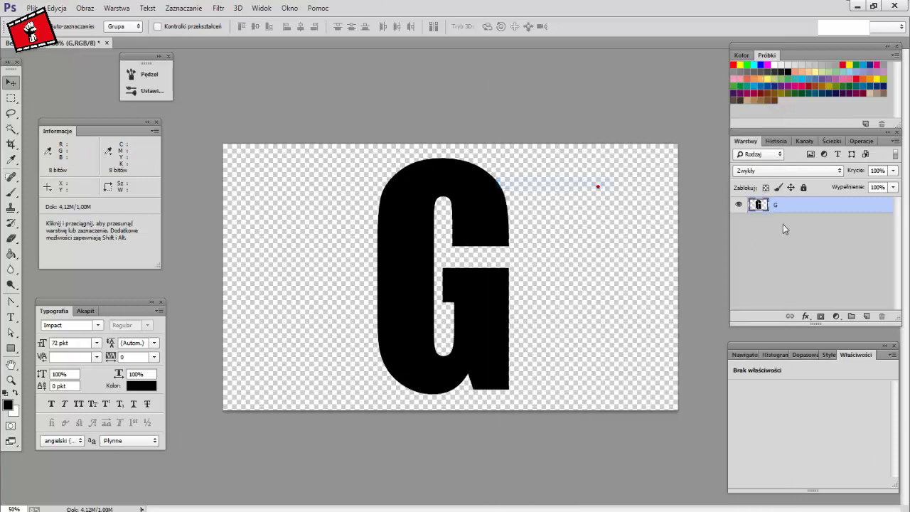
pyautogui.keyDown('ctrl'); pyautogui.click(759, 206); pyautogui.keyUp('ctrl')
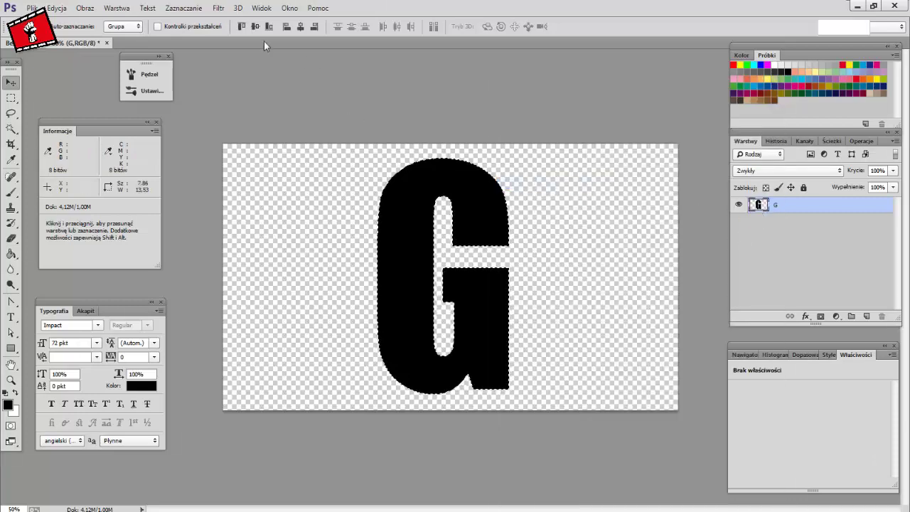
# - Render grey Clouds inside the G, deselect, and duplicate it as 'G kopiuj'
pyautogui.click(219, 8)
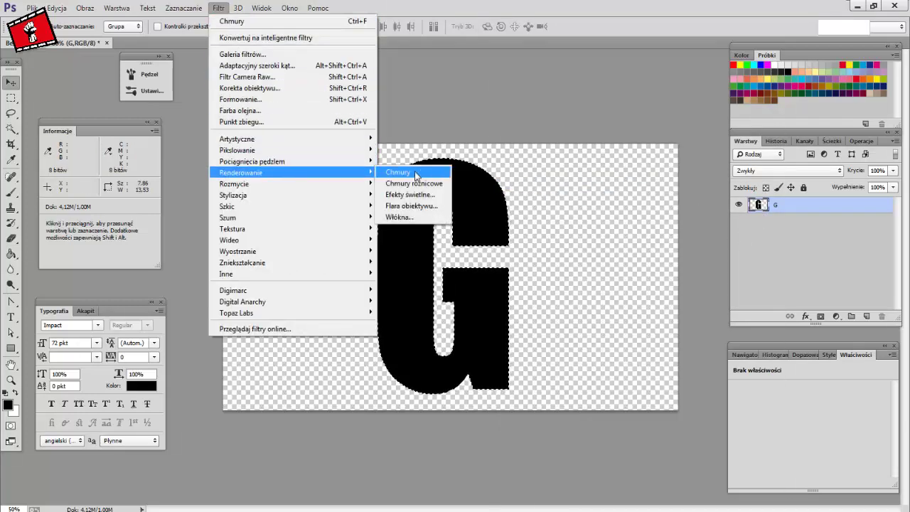
pyautogui.click(405, 174)
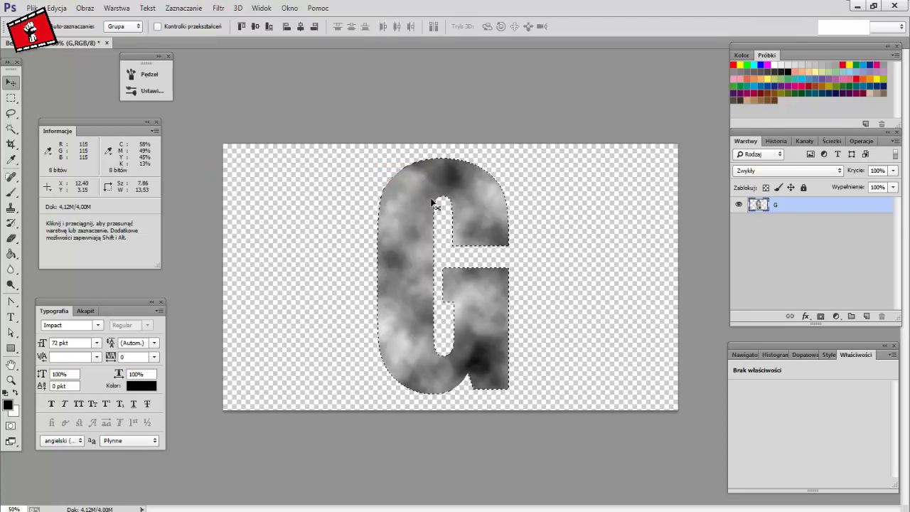
pyautogui.hotkey('ctrl', 'd')
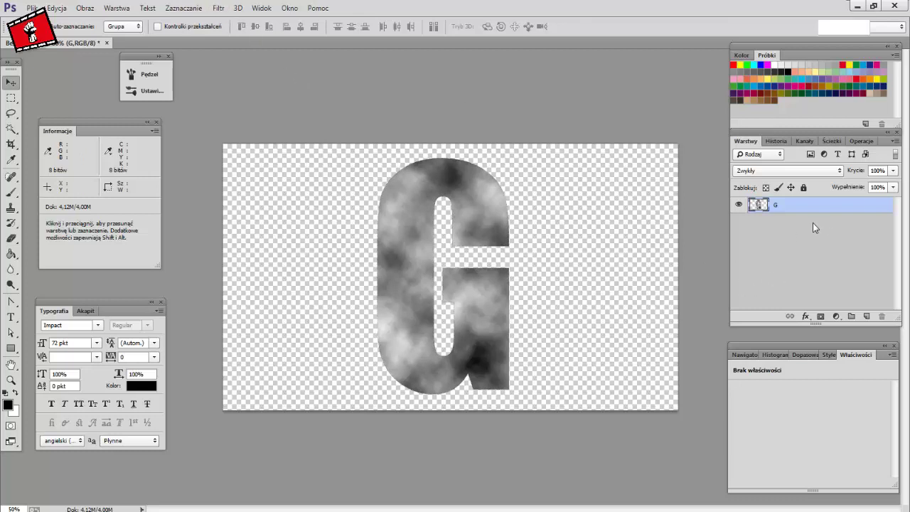
pyautogui.hotkey('ctrl', 'j')
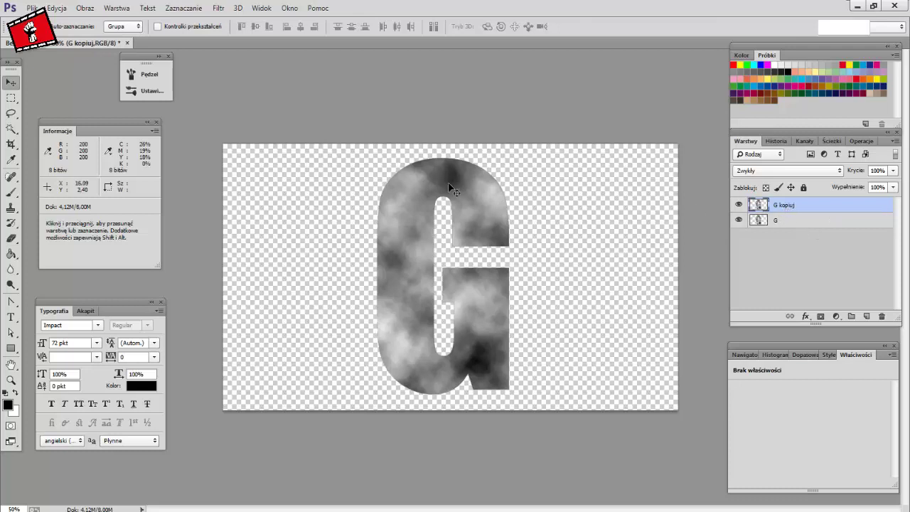
# - Add Uniform, Monochromatic noise inside the G kopiuj letter, then deselect
pyautogui.keyDown('ctrl'); pyautogui.click(758, 205); pyautogui.keyUp('ctrl')
pyautogui.click(218, 8)
pyautogui.moveTo(227, 217)
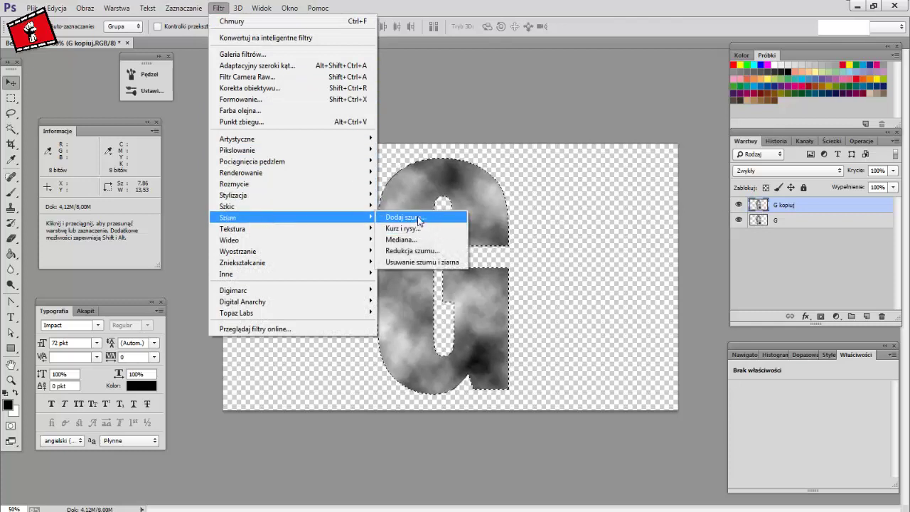
pyautogui.click(419, 220)
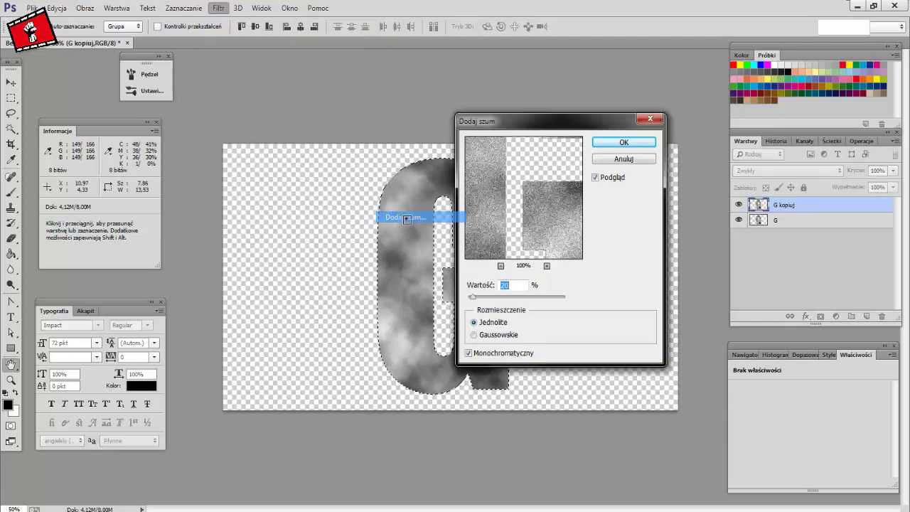
pyautogui.moveTo(546, 126); pyautogui.dragTo(251, 88)
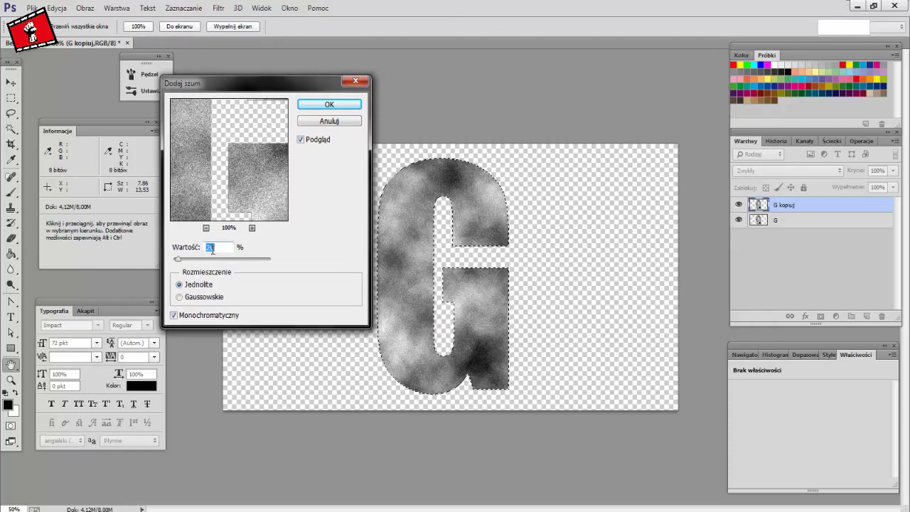
pyautogui.click(332, 106)
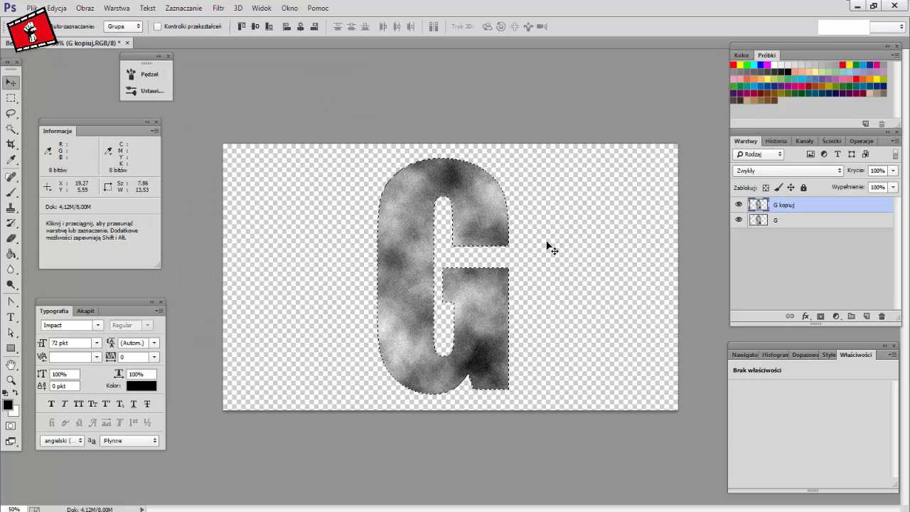
pyautogui.hotkey('ctrl', 'd')
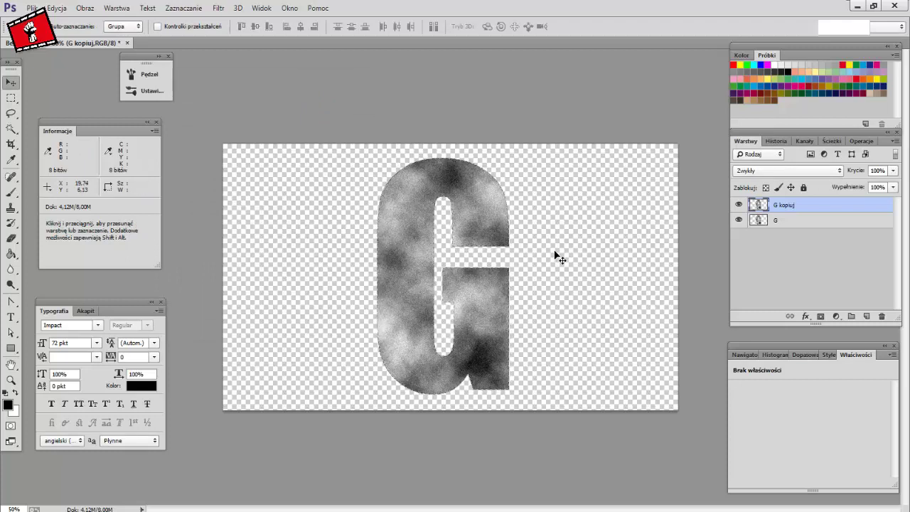
# - Hide G kopiuj and duplicate the original G layer as 'G kopiuj 2'
pyautogui.click(774, 221)
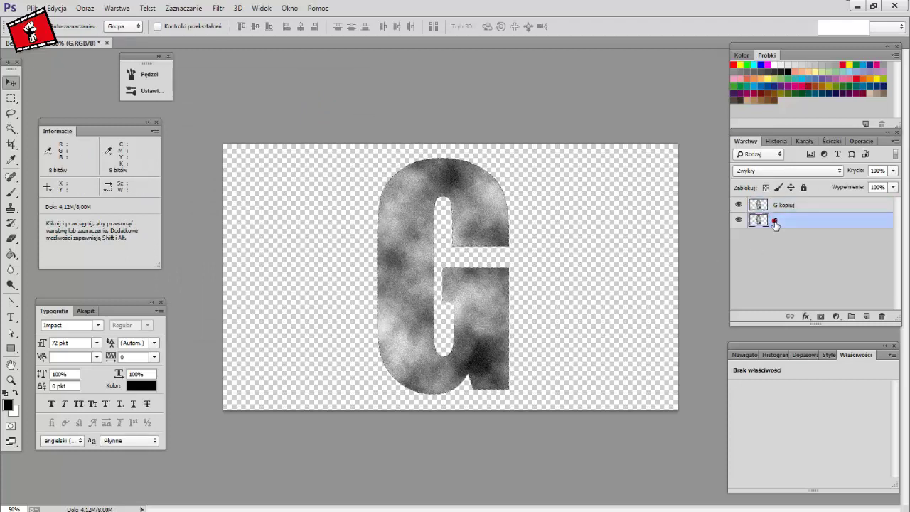
pyautogui.click(739, 204)
pyautogui.hotkey('ctrl', 'j')
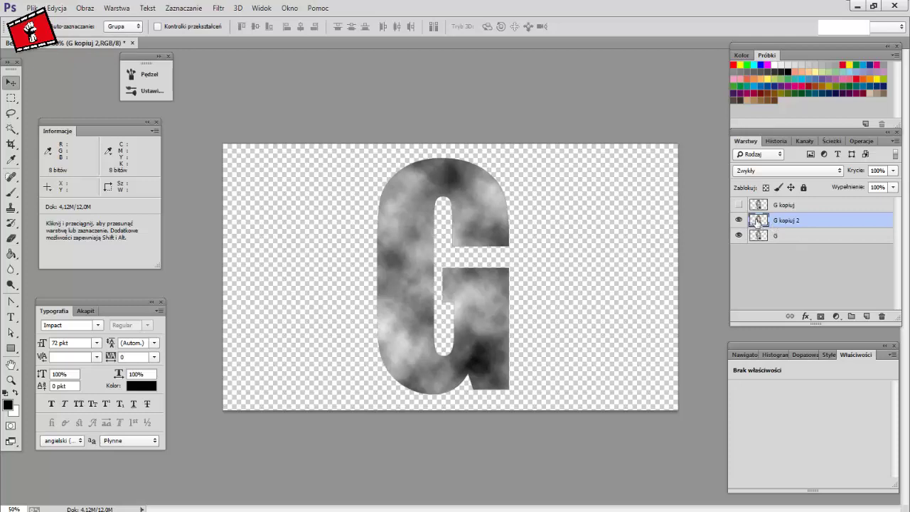
# - Apply Add Noise at 15% to G kopiuj 2
pyautogui.click(218, 7)
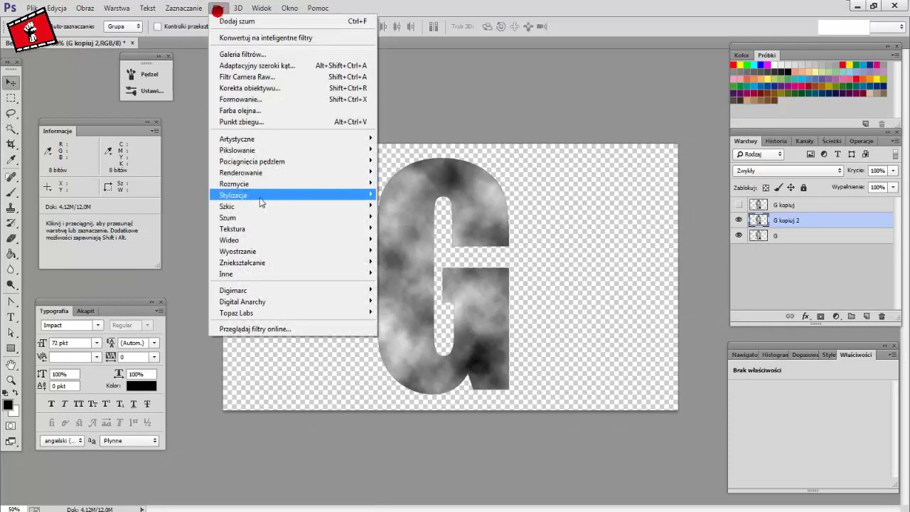
pyautogui.moveTo(227, 217)
pyautogui.click(398, 214)
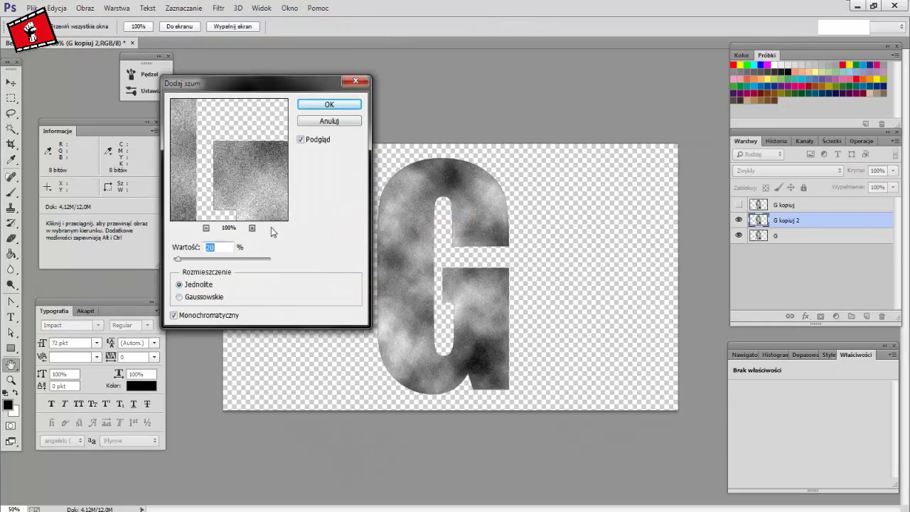
pyautogui.write('15')
pyautogui.click(329, 105)
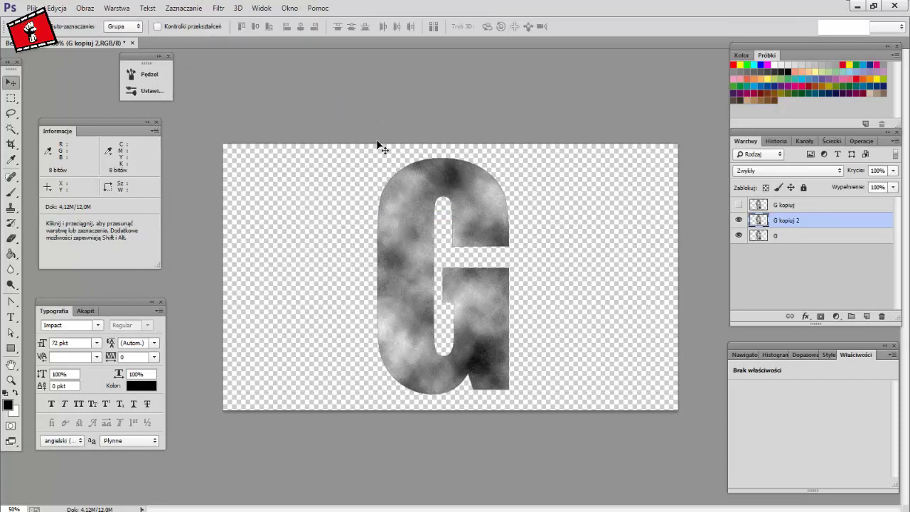
pyautogui.click(792, 236)
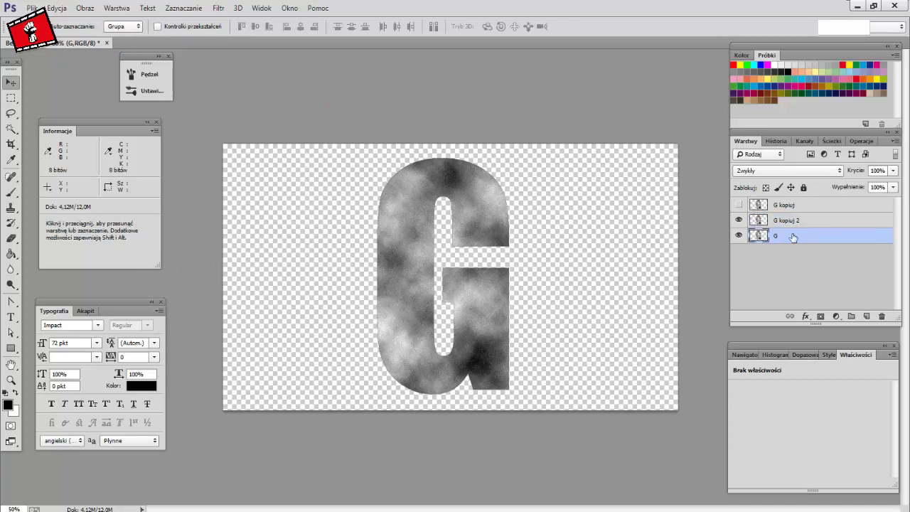
# - Duplicate G as 'G kopiuj 3', hiding G kopiuj 2 and showing only the new copy
pyautogui.hotkey('ctrl', 'j')
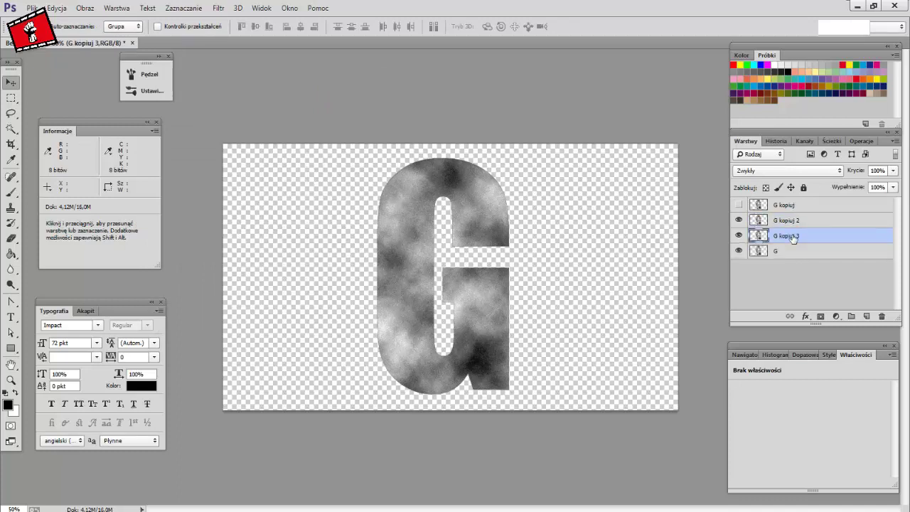
pyautogui.click(801, 253)
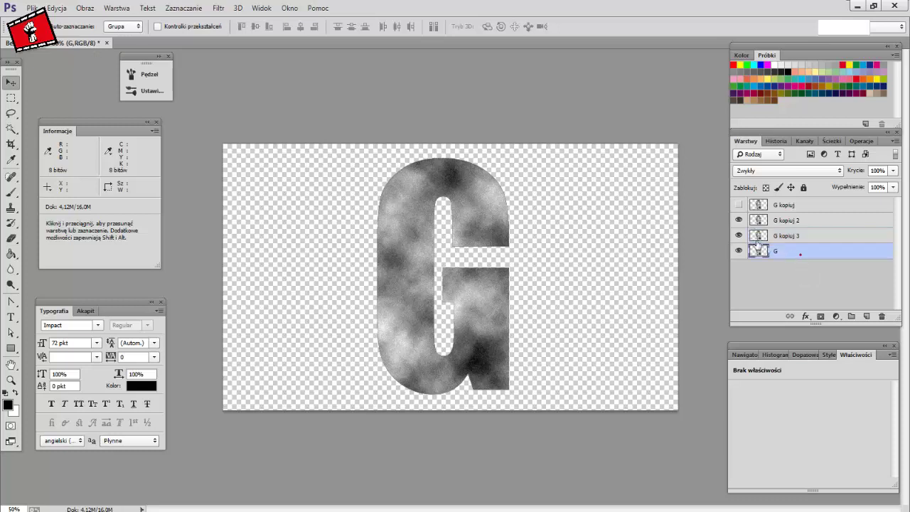
pyautogui.click(739, 235)
pyautogui.click(739, 220)
pyautogui.doubleClick(778, 248)
pyautogui.click(801, 237)
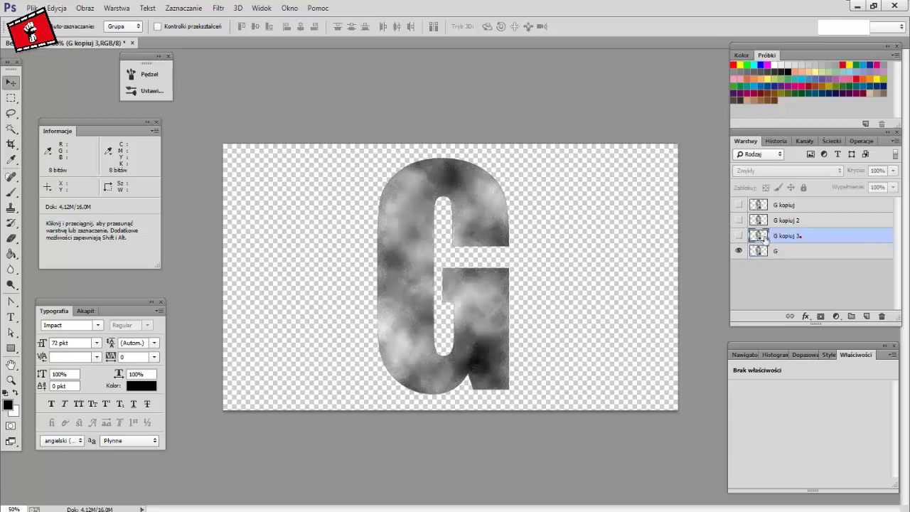
pyautogui.click(739, 235)
# - Apply Add Noise at 5% to G kopiuj 3
pyautogui.click(221, 9)
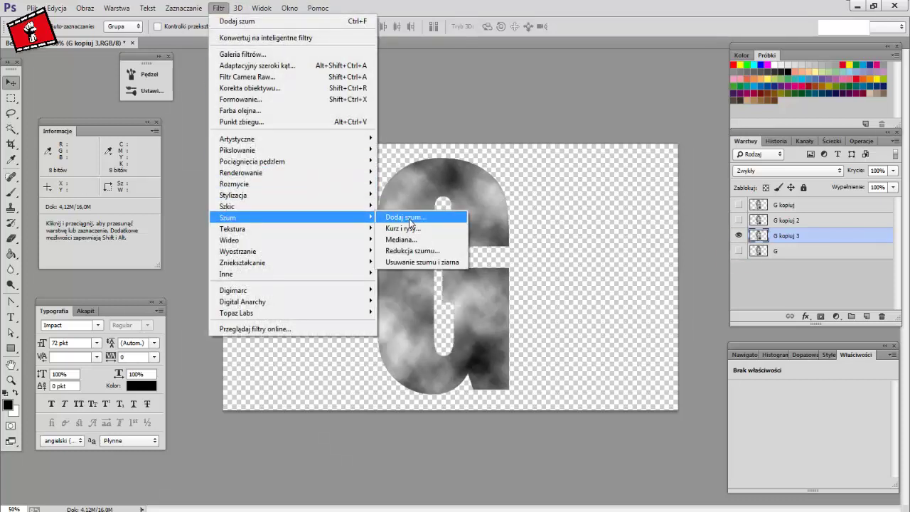
pyautogui.click(410, 223)
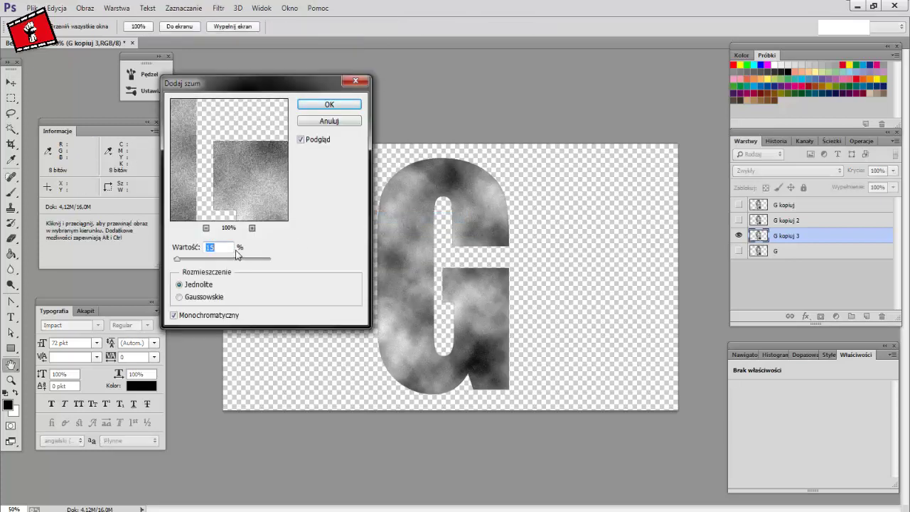
pyautogui.write('5')
pyautogui.click(340, 105)
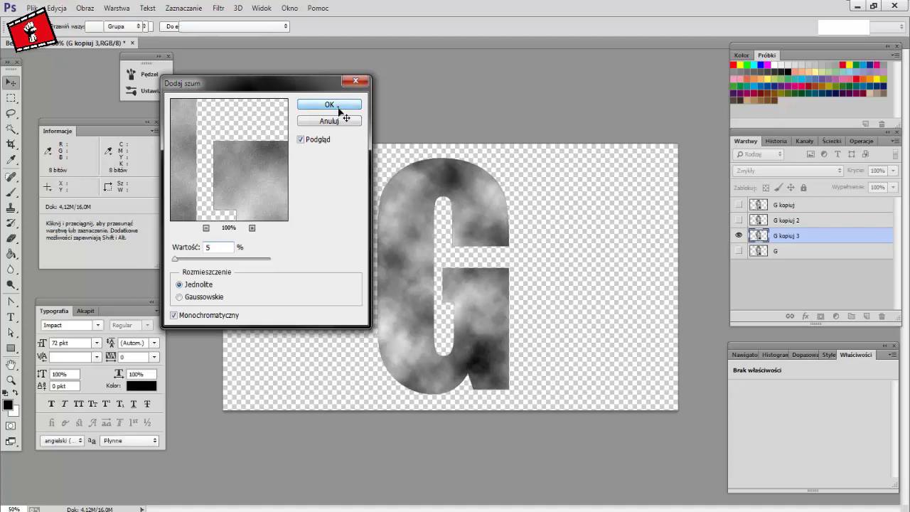
# - Hide G and both later copies so only G kopiuj shows, and select it
pyautogui.click(739, 220)
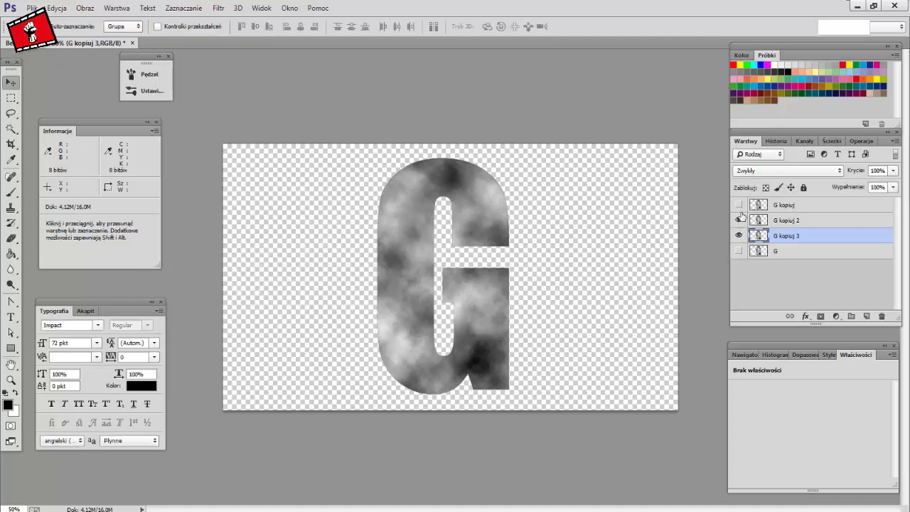
pyautogui.click(738, 205)
pyautogui.click(739, 253)
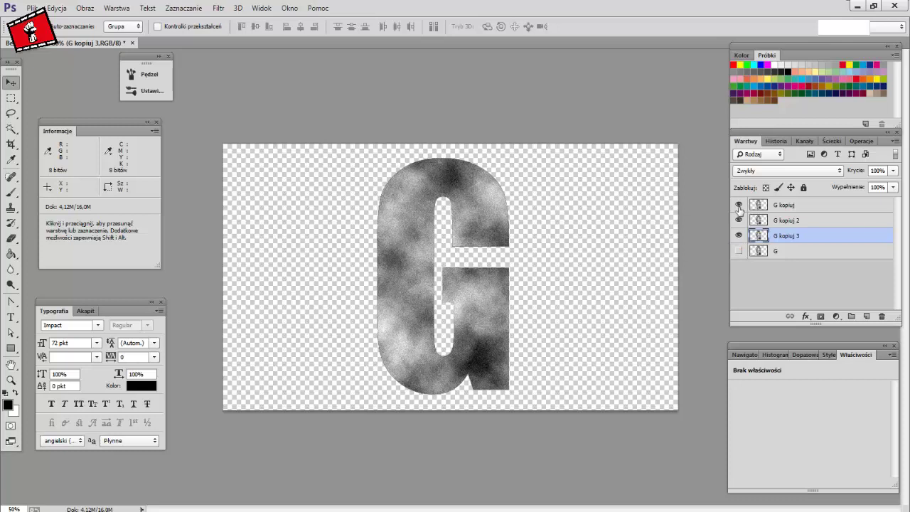
pyautogui.moveTo(739, 236); pyautogui.dragTo(739, 220)
pyautogui.click(784, 206)
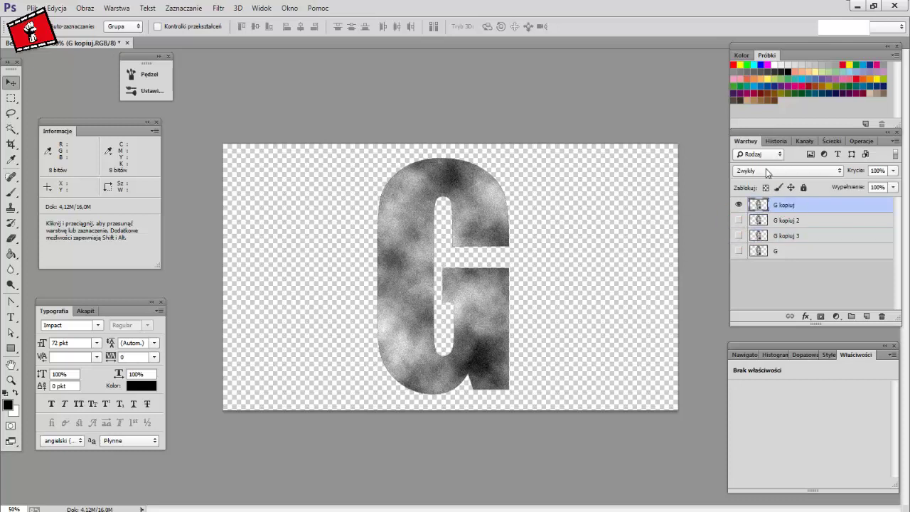
# - Colorize G kopiuj in Hue/Saturation with saturation about 25 and lightness +8
pyautogui.click(768, 172)
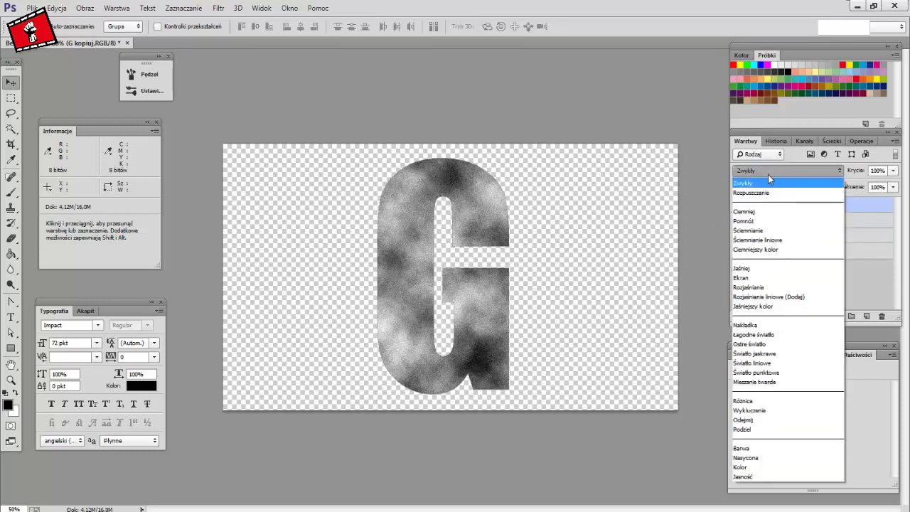
pyautogui.click(768, 174)
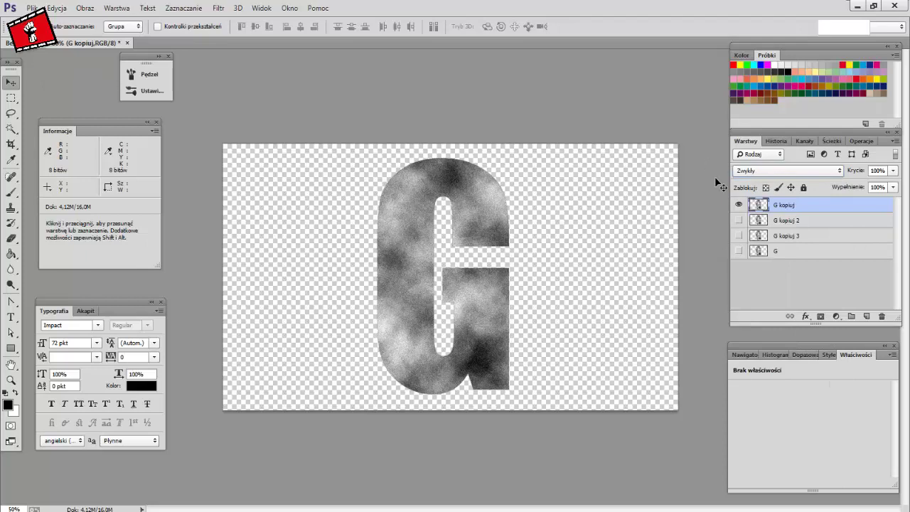
pyautogui.hotkey('ctrl', 'u')
pyautogui.moveTo(581, 22); pyautogui.dragTo(228, 66)
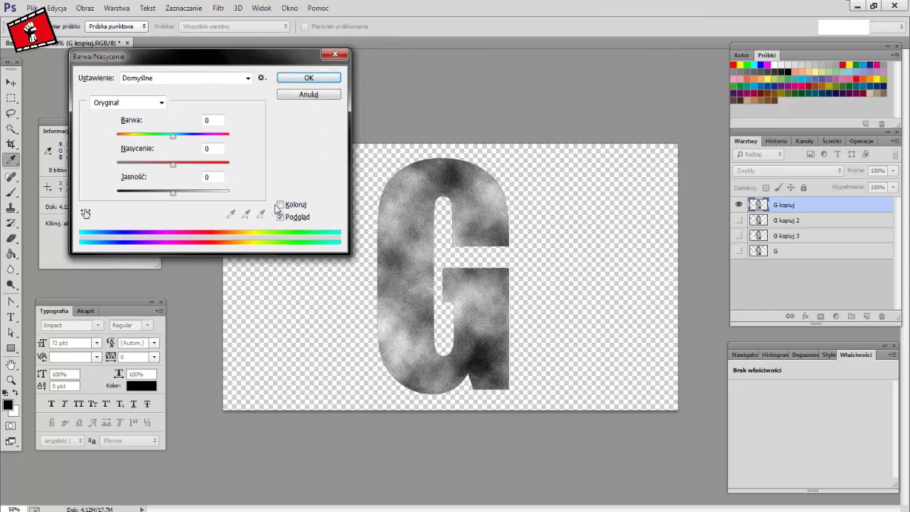
pyautogui.click(280, 205)
pyautogui.moveTo(173, 193); pyautogui.dragTo(177, 201)
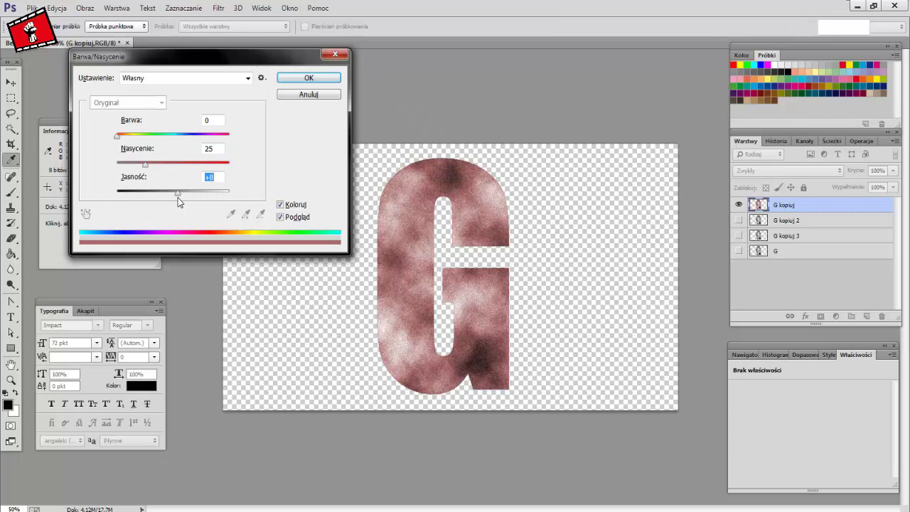
pyautogui.moveTo(154, 167); pyautogui.dragTo(138, 174)
pyautogui.click(307, 78)
# - Hide G kopiuj, show G kopiuj 2, and reapply the last Add Noise filter to it
pyautogui.press('v')
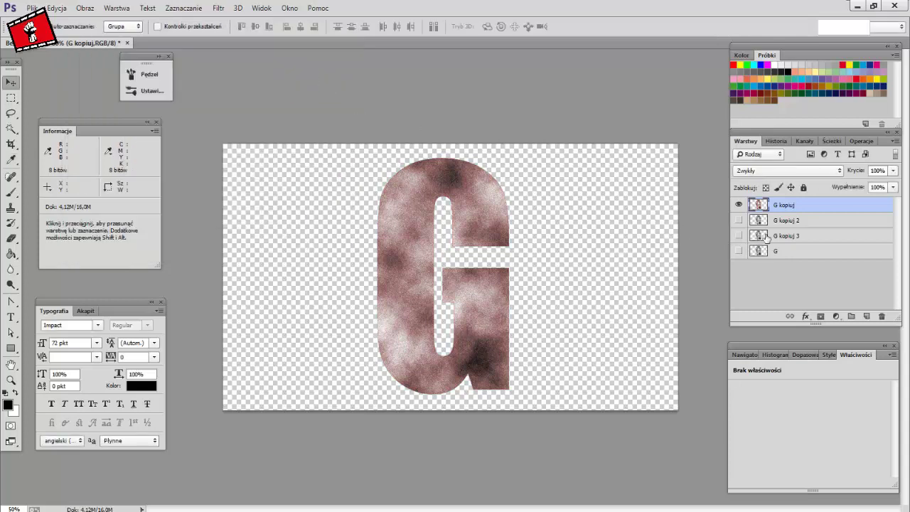
pyautogui.click(786, 220)
pyautogui.click(739, 205)
pyautogui.click(739, 221)
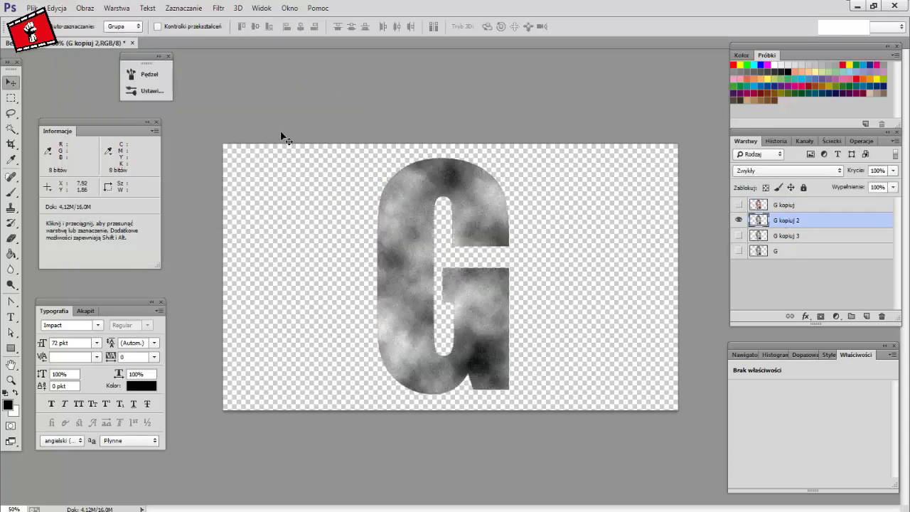
pyautogui.click(218, 8)
pyautogui.moveTo(235, 218)
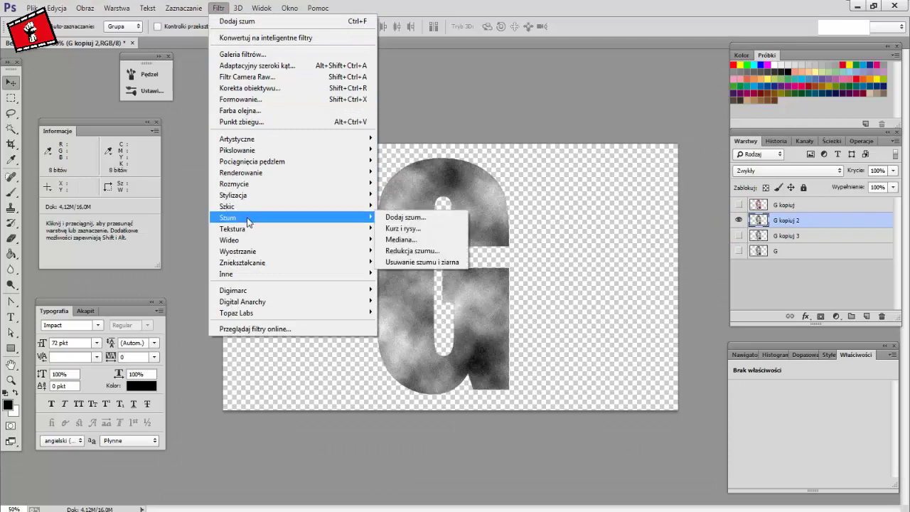
pyautogui.click(404, 218)
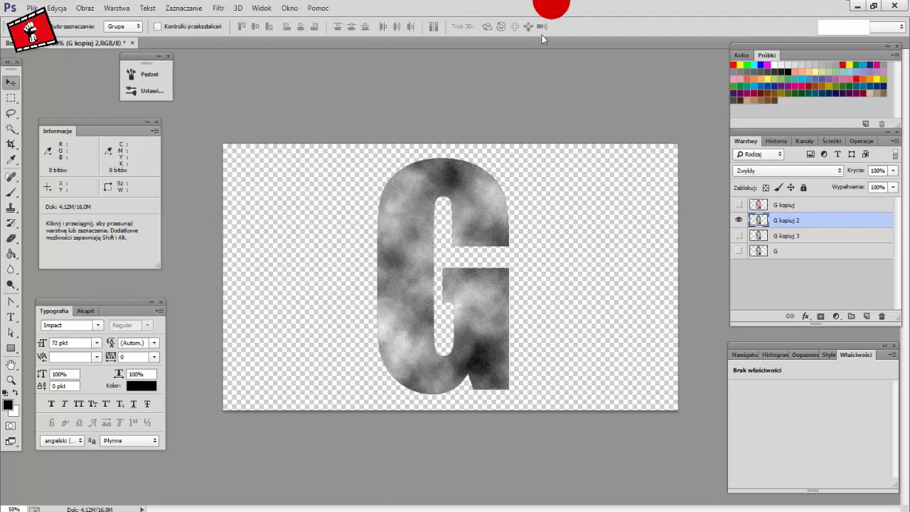
# - Colorize G kopiuj 2 golden-brown (hue 36, saturation 47, lightness −14), then show only G kopiuj 3
pyautogui.hotkey('ctrl', 'u')
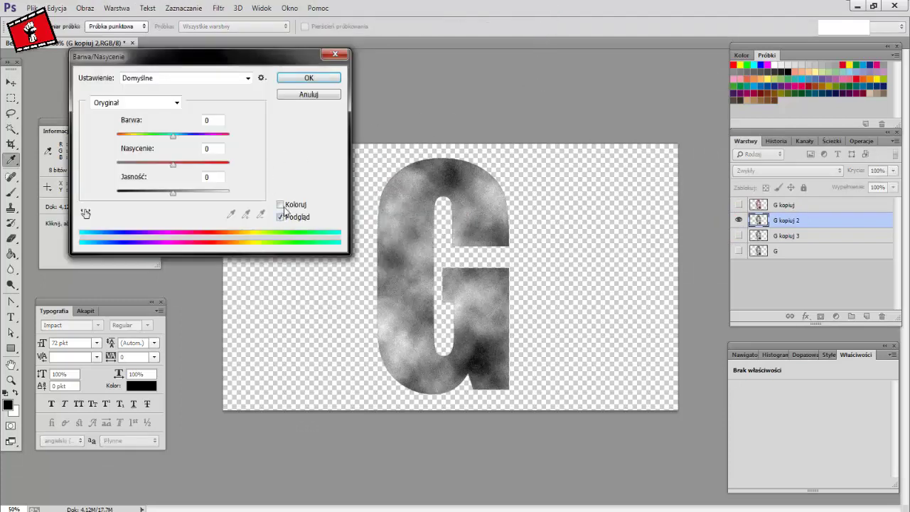
pyautogui.click(281, 205)
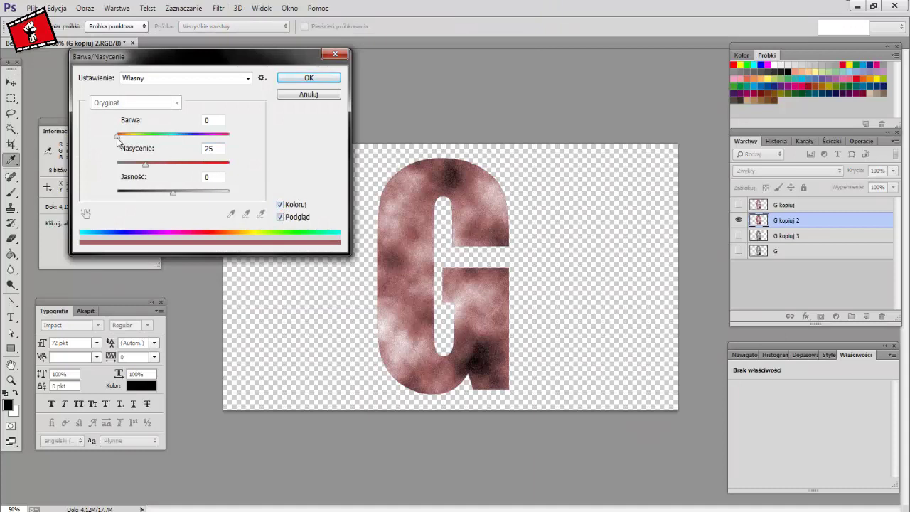
pyautogui.moveTo(118, 136)
pyautogui.mouseDown()
pyautogui.moveTo(136, 136)
pyautogui.moveTo(141, 165)
pyautogui.moveTo(167, 171)
pyautogui.moveTo(171, 197)
pyautogui.mouseUp()
pyautogui.click(309, 77)
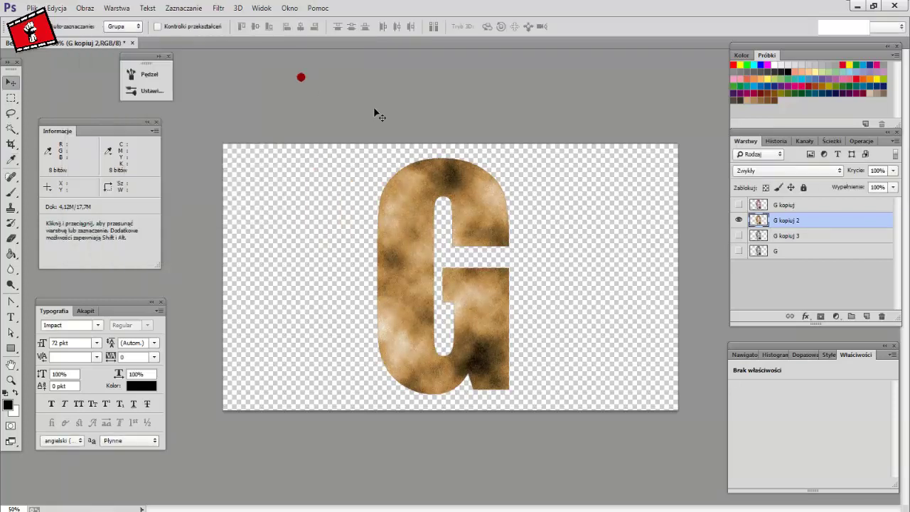
pyautogui.click(739, 236)
pyautogui.click(739, 220)
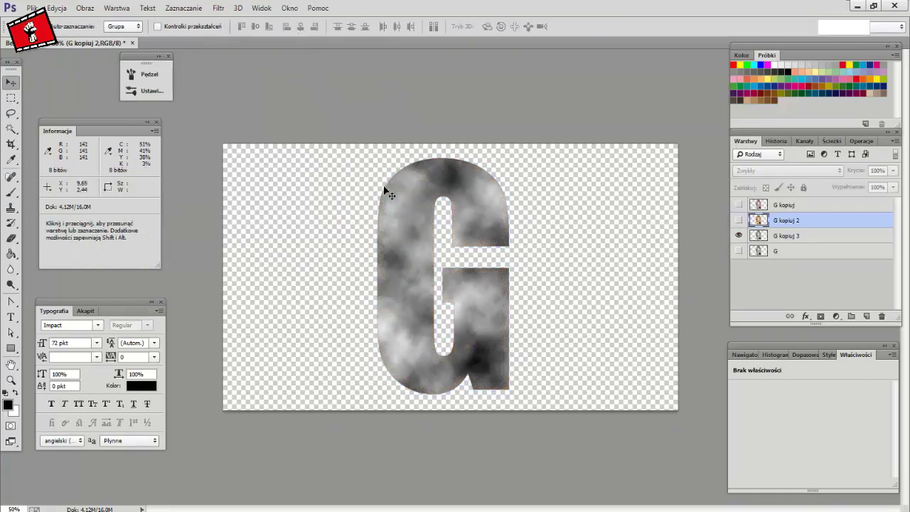
# - Colorize G kopiuj 3 light red with hue 4, saturation 50, lightness +25
pyautogui.click(792, 239)
pyautogui.hotkey('ctrl', 'u')
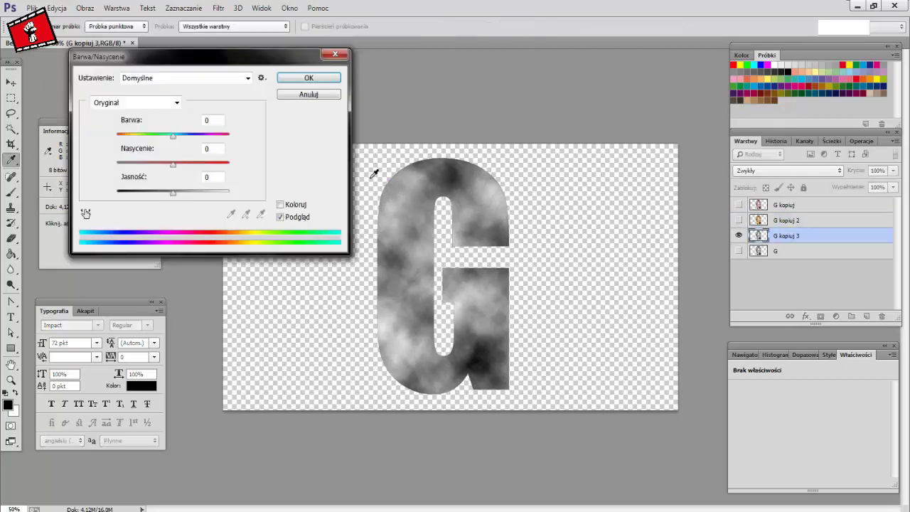
pyautogui.click(280, 205)
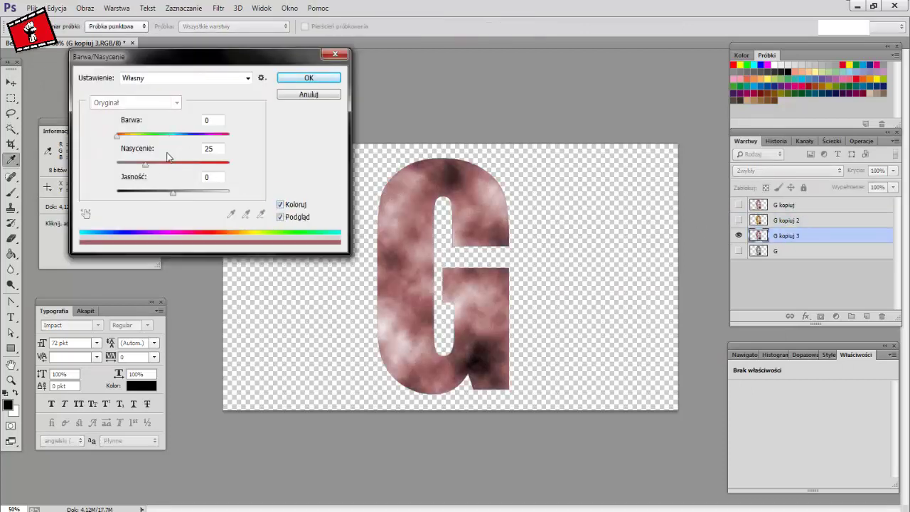
pyautogui.moveTo(145, 163); pyautogui.dragTo(171, 163)
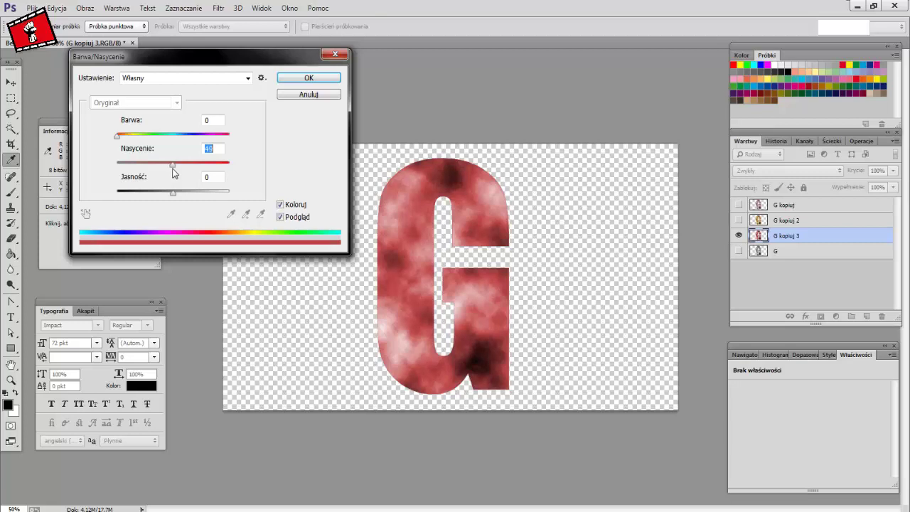
pyautogui.moveTo(118, 137); pyautogui.dragTo(119, 137)
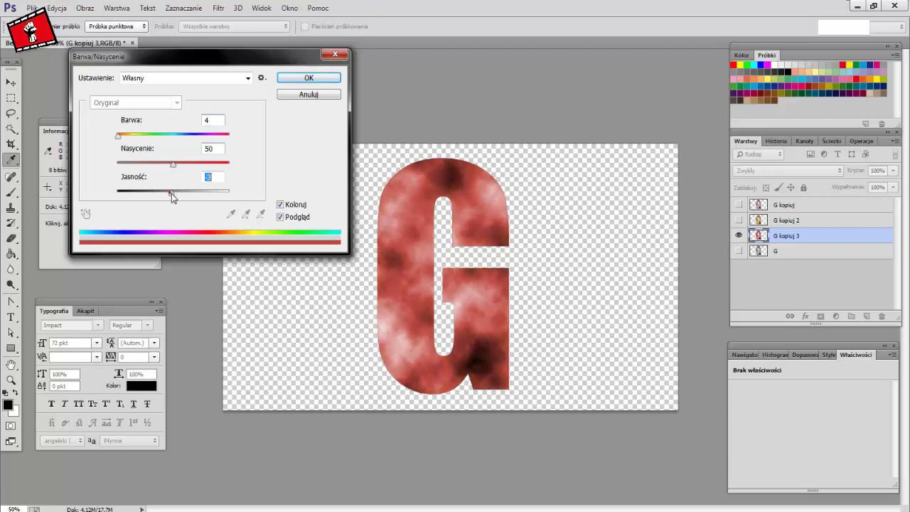
pyautogui.moveTo(172, 194); pyautogui.dragTo(188, 202)
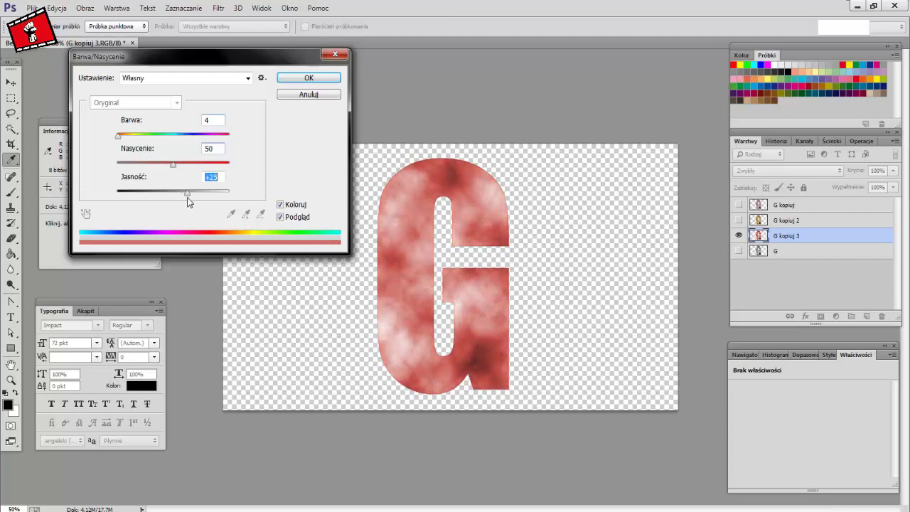
pyautogui.click(309, 78)
# - Show G kopiuj and G kopiuj 2, hide G kopiuj 3, and select G kopiuj
pyautogui.press('v')
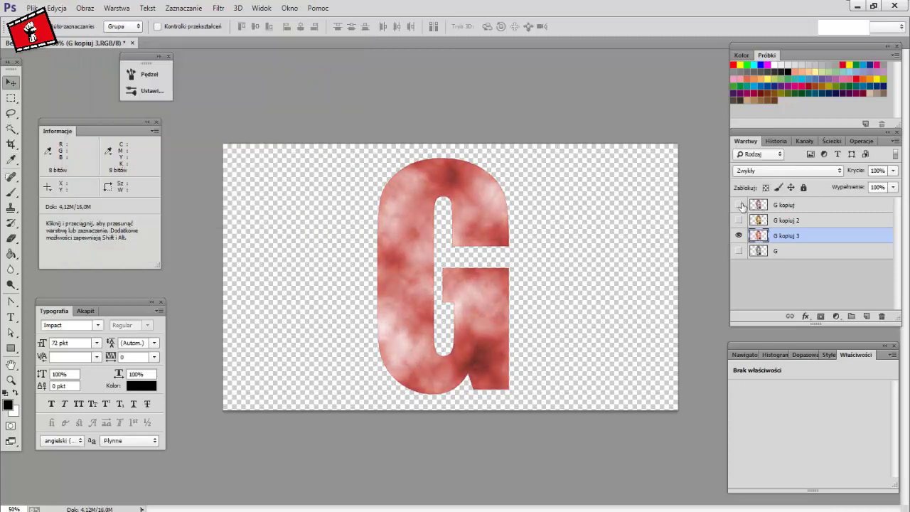
pyautogui.moveTo(739, 205); pyautogui.dragTo(740, 221)
pyautogui.click(786, 206)
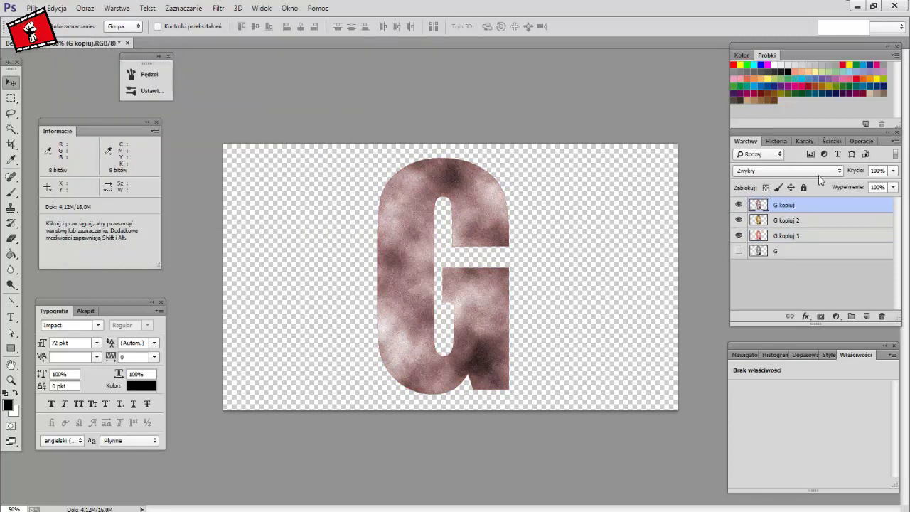
pyautogui.click(739, 236)
pyautogui.click(801, 171)
pyautogui.click(800, 172)
# - Preview G kopiuj in successive blend modes from Darken through Hard Mix and beyond
pyautogui.press('Down')
pyautogui.press('Down')
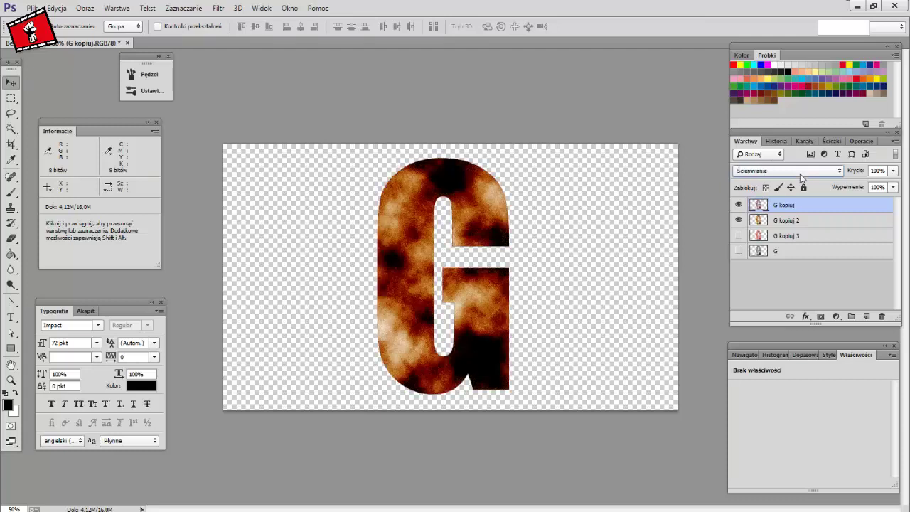
pyautogui.press('Down')
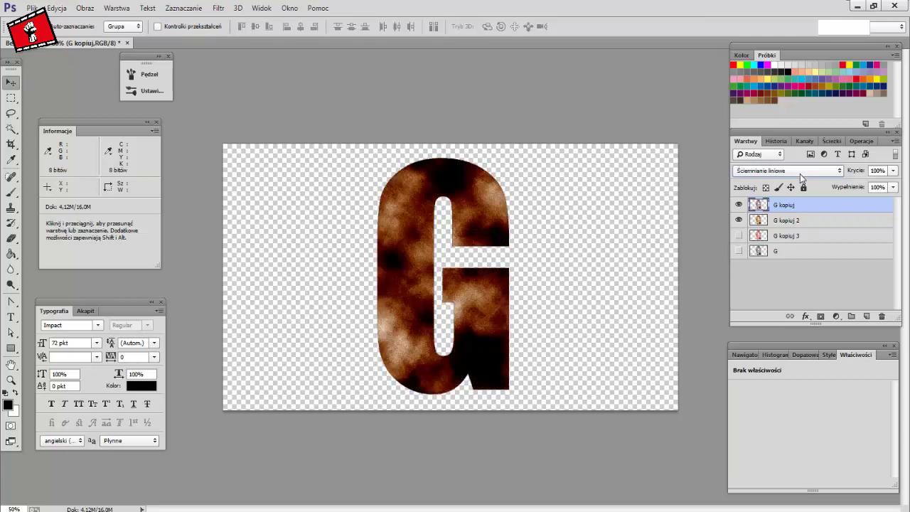
pyautogui.press('Down')
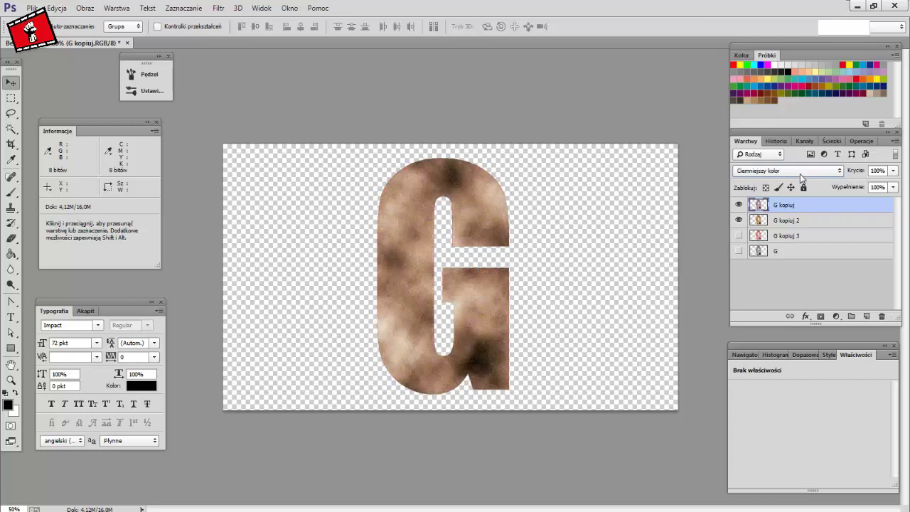
pyautogui.press('Down')
pyautogui.press('Down')
pyautogui.press('Down')
pyautogui.press('Down')
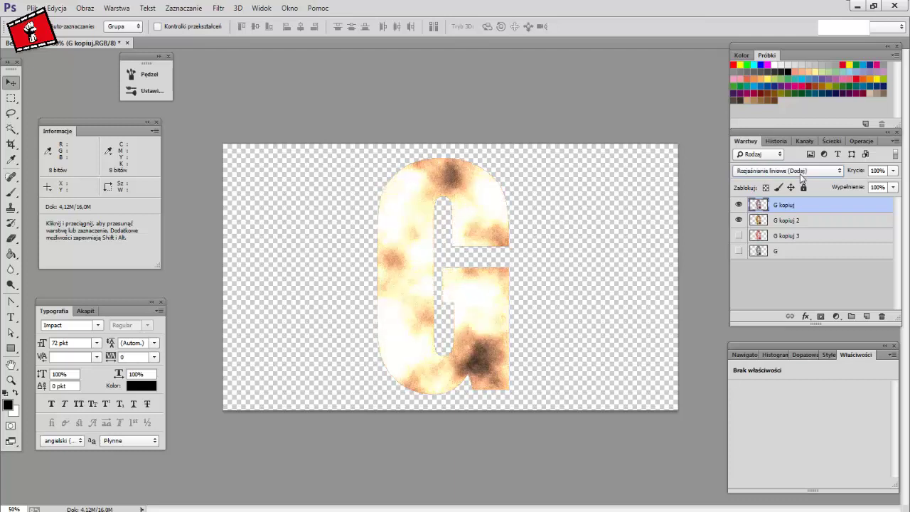
pyautogui.press('Down')
pyautogui.press('Down')
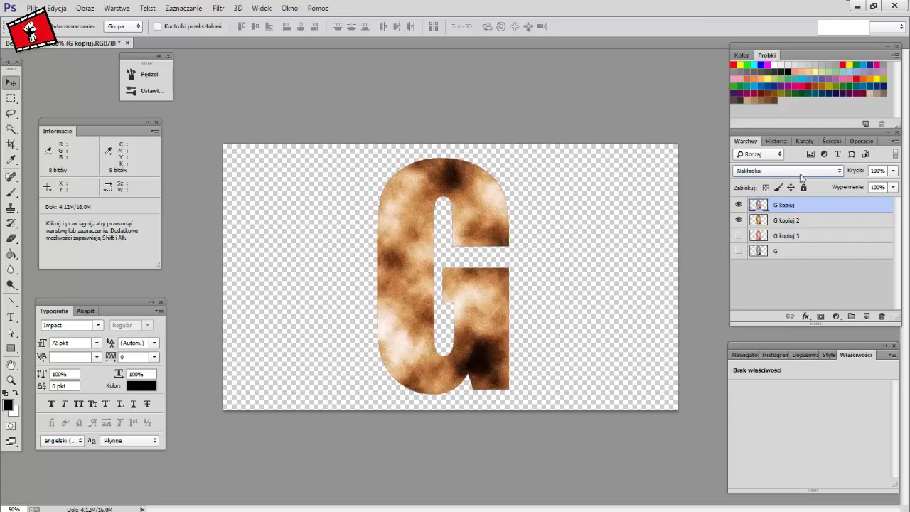
pyautogui.press('Down')
pyautogui.press('Down')
pyautogui.press('Down')
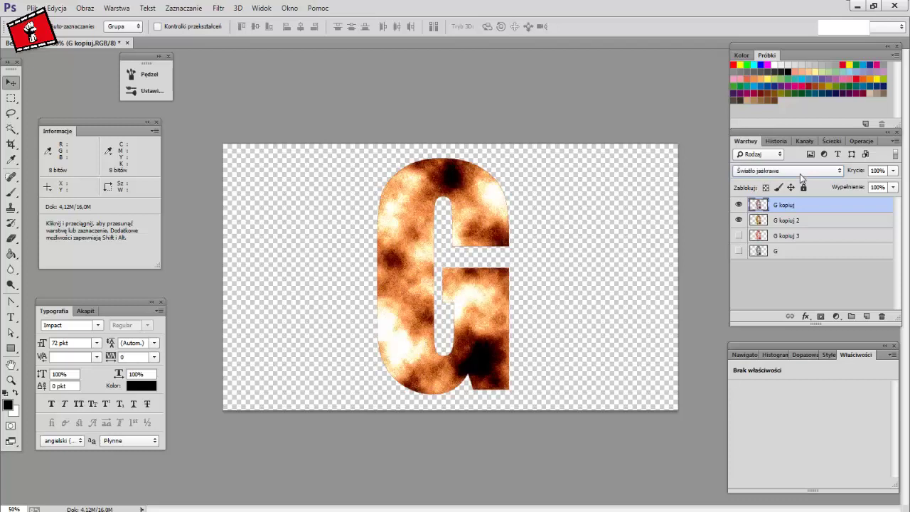
pyautogui.press('Down')
pyautogui.press('Down')
pyautogui.press('Down')
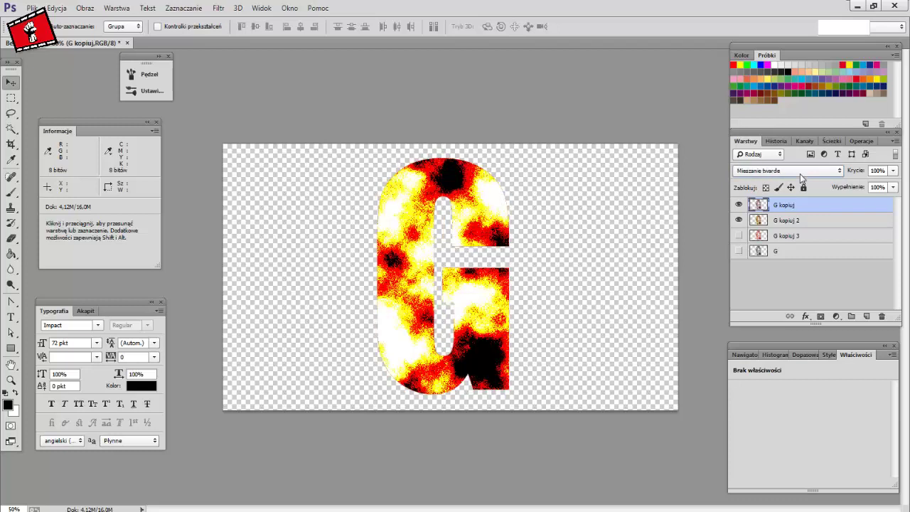
pyautogui.press('Down')
pyautogui.press('Down')
pyautogui.press('Down')
pyautogui.press('Down')
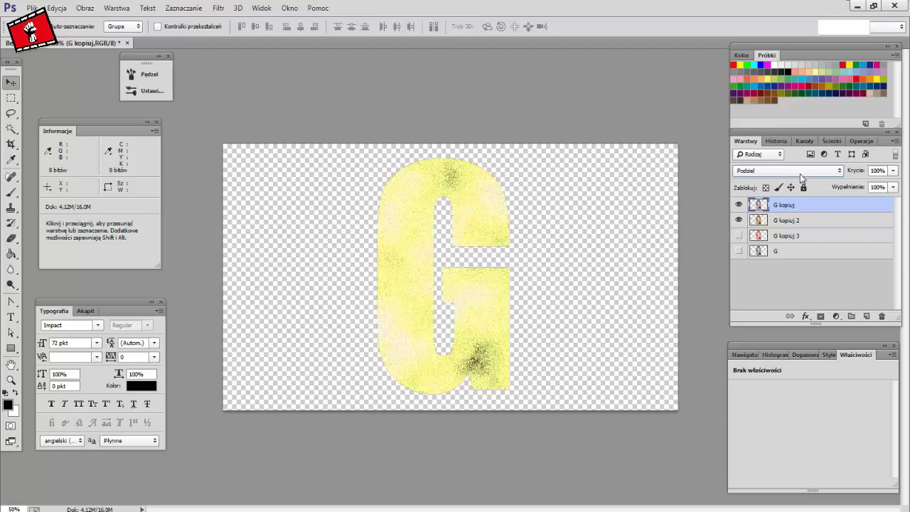
pyautogui.press('Down')
pyautogui.press('Down')
pyautogui.press('Down')
pyautogui.press('Down')
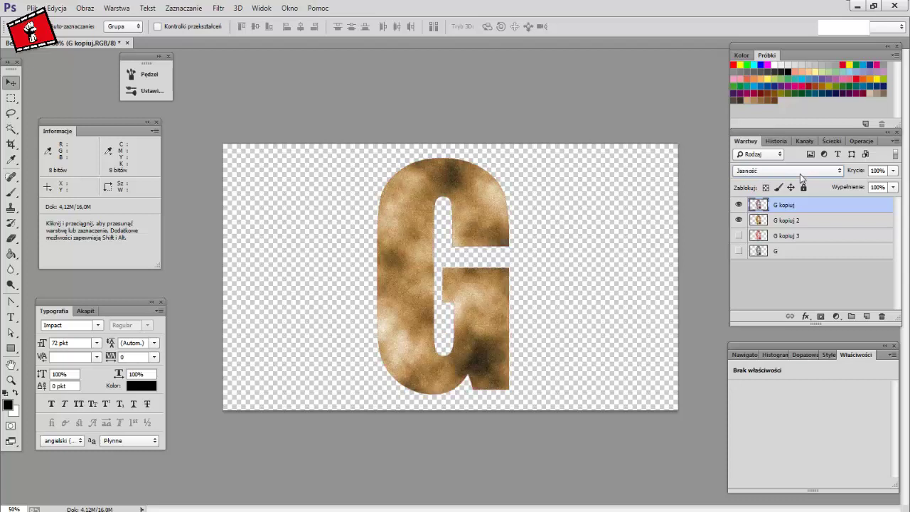
# - Set G kopiuj to Luminosity (Jasność) blending, then select G kopiuj 2
pyautogui.click(801, 174)
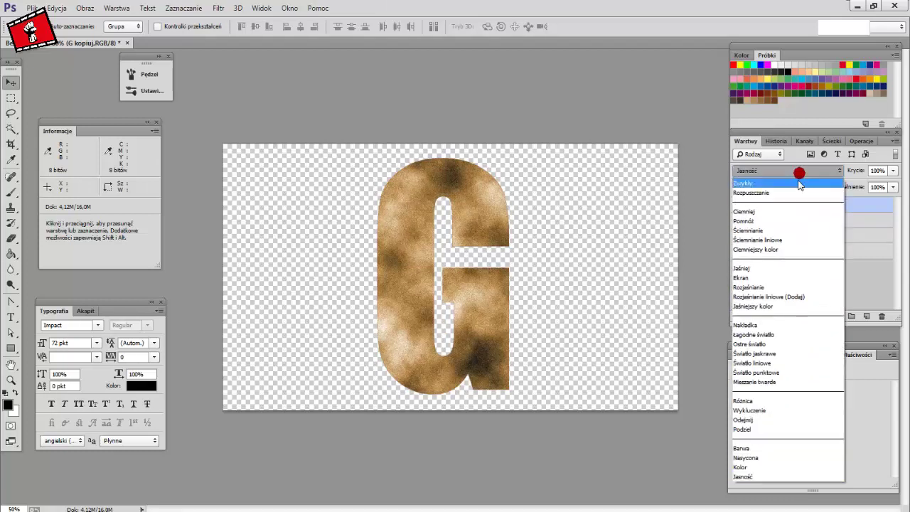
pyautogui.click(798, 179)
pyautogui.click(797, 171)
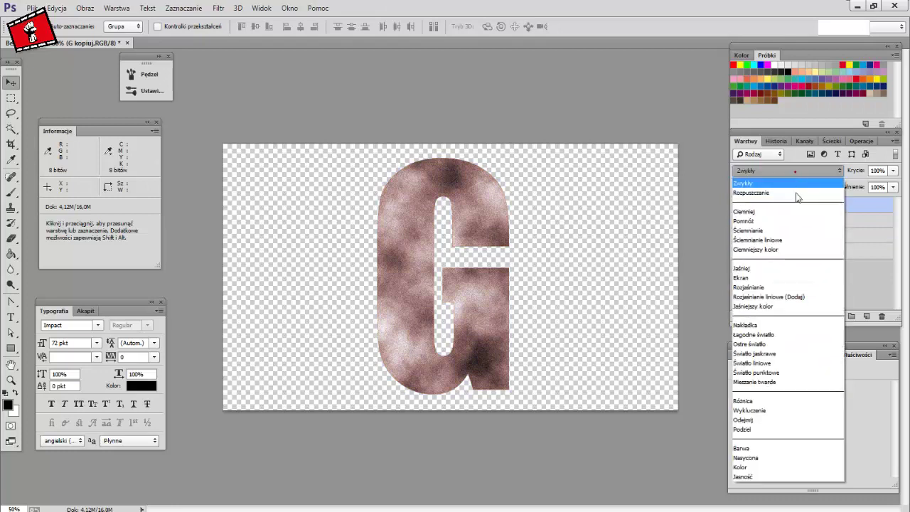
pyautogui.click(758, 481)
pyautogui.click(784, 235)
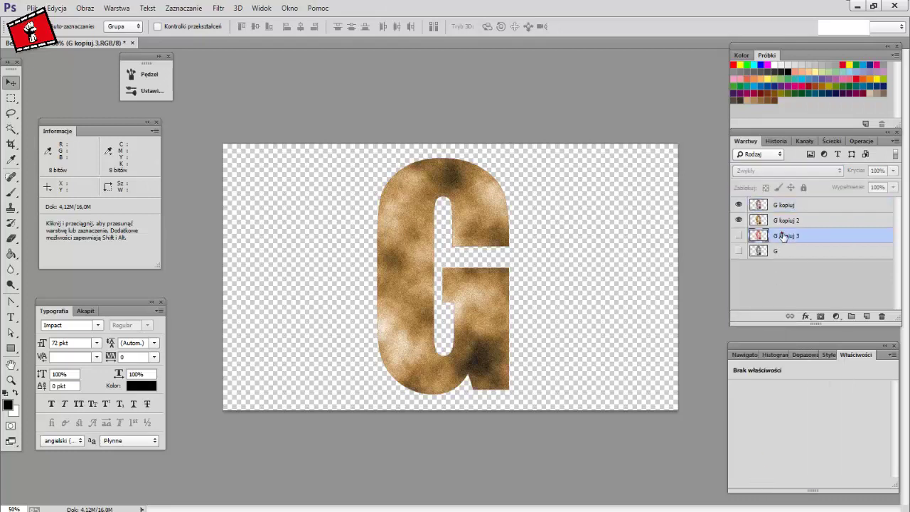
pyautogui.click(783, 221)
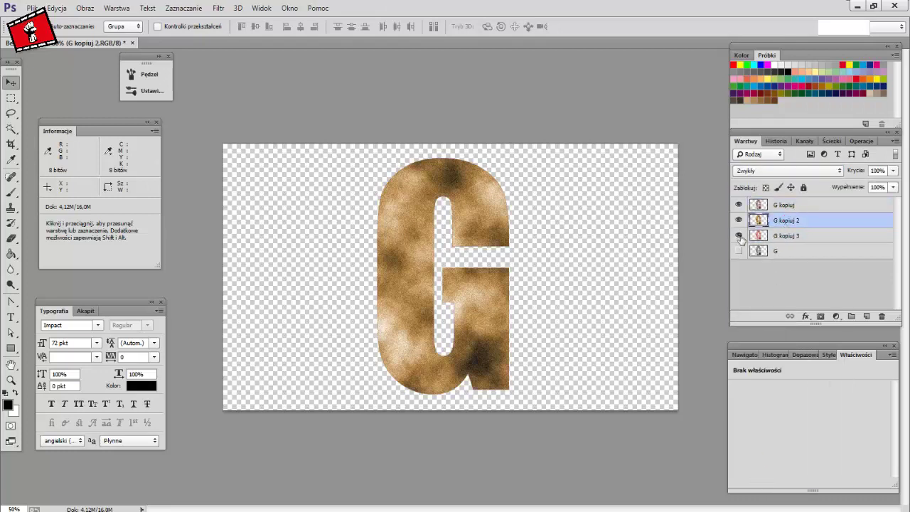
pyautogui.click(795, 170)
# - Try Dissolve, Color, Luminosity and Screen blend modes on G kopiuj 2
pyautogui.click(795, 172)
pyautogui.scroll(-1, 797, 174)
pyautogui.click(781, 171)
pyautogui.click(772, 467)
pyautogui.click(783, 170)
pyautogui.click(782, 482)
pyautogui.click(783, 172)
pyautogui.click(759, 278)
# - Cycle G kopiuj 2 through Darken, Linear Burn and Darker Color modes, then select G kopiuj 3
pyautogui.press('Down')
pyautogui.press('Up')
pyautogui.press('Up')
pyautogui.press('Up')
pyautogui.press('Up')
pyautogui.press('Up')
pyautogui.press('Down')
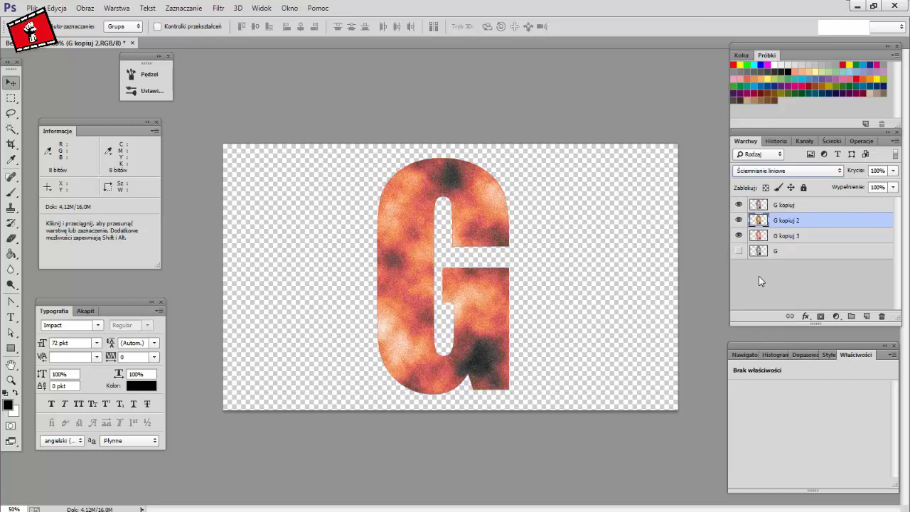
pyautogui.press('Up')
pyautogui.press('Up')
pyautogui.press('Up')
pyautogui.press('Up')
pyautogui.press('Up')
pyautogui.press('Down')
pyautogui.press('Down')
pyautogui.press('Down')
pyautogui.press('Down')
pyautogui.press('Down')
pyautogui.press('Down')
pyautogui.press('Down')
pyautogui.press('Down')
pyautogui.press('Down')
pyautogui.press('Up')
pyautogui.press('Down')
pyautogui.press('Down')
pyautogui.press('Down')
pyautogui.press('Down')
pyautogui.click(789, 236)
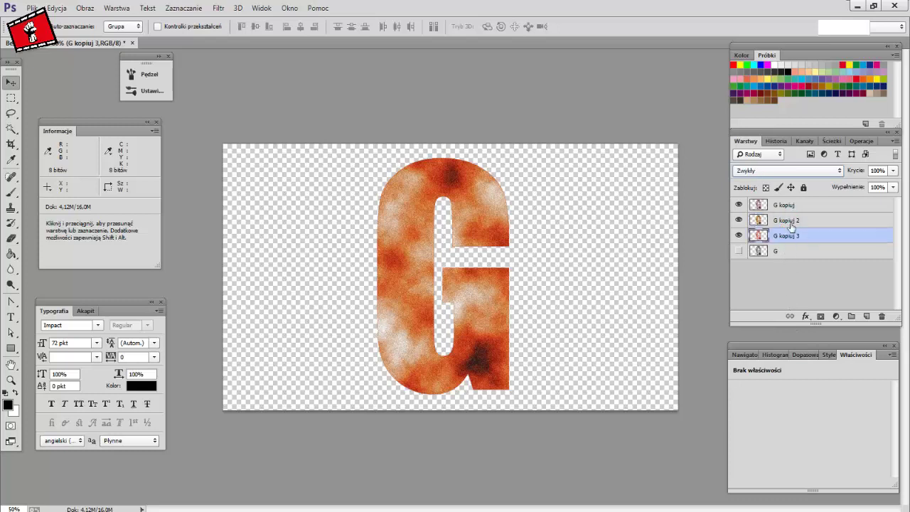
# - Move the original G layer to the top and set its blend mode to Pin Light (Światło punktowe)
pyautogui.click(781, 205)
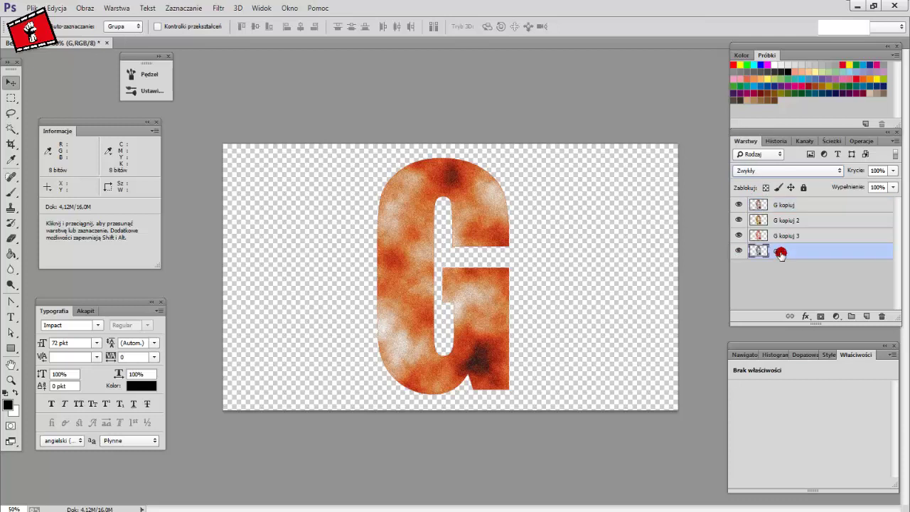
pyautogui.moveTo(781, 254); pyautogui.dragTo(780, 201)
pyautogui.click(780, 171)
pyautogui.click(779, 224)
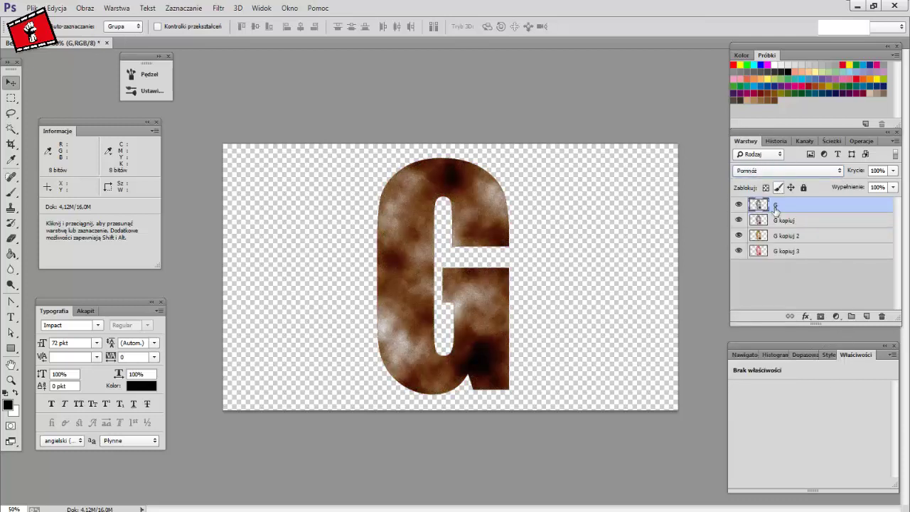
pyautogui.press('Down')
pyautogui.press('Down')
pyautogui.press('Down')
pyautogui.press('Down')
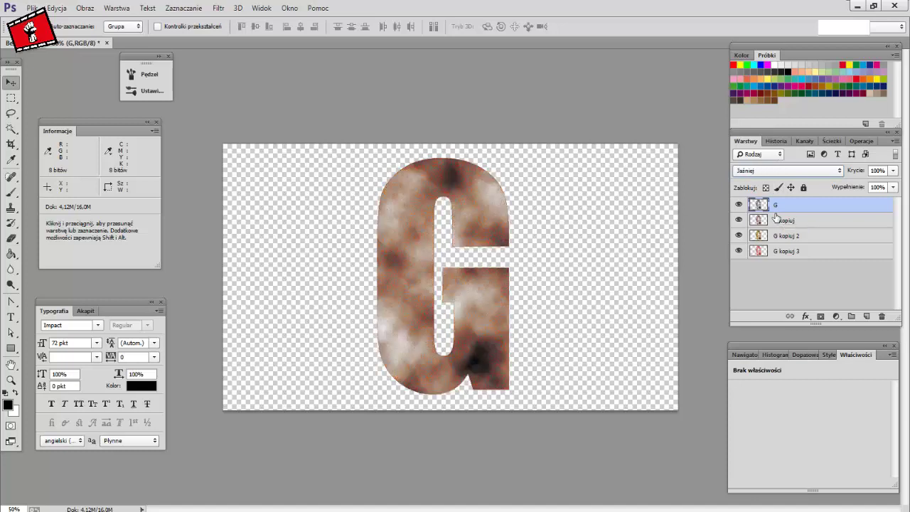
pyautogui.press('Down')
pyautogui.press('Down')
pyautogui.press('Down')
pyautogui.press('Down')
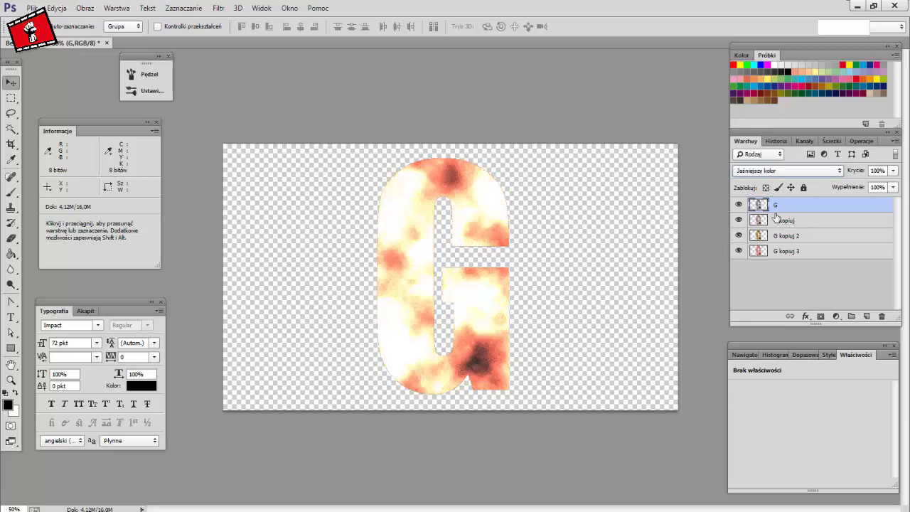
pyautogui.press('Down')
pyautogui.press('Down')
pyautogui.press('Up')
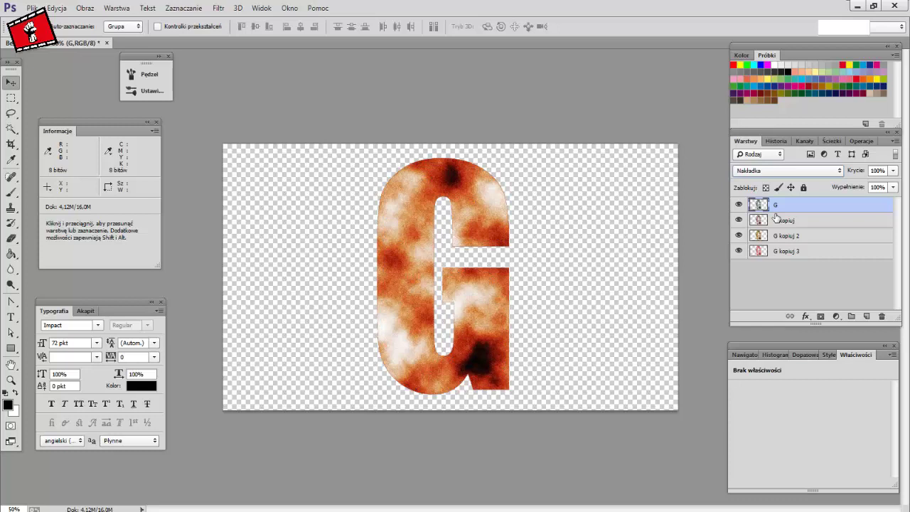
pyautogui.press('Down')
pyautogui.press('Down')
pyautogui.press('Down')
pyautogui.press('Down')
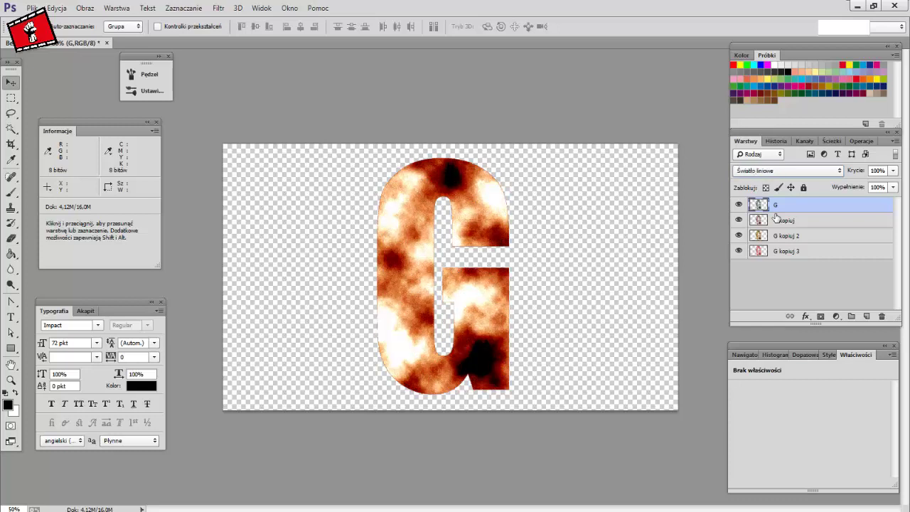
pyautogui.press('Down')
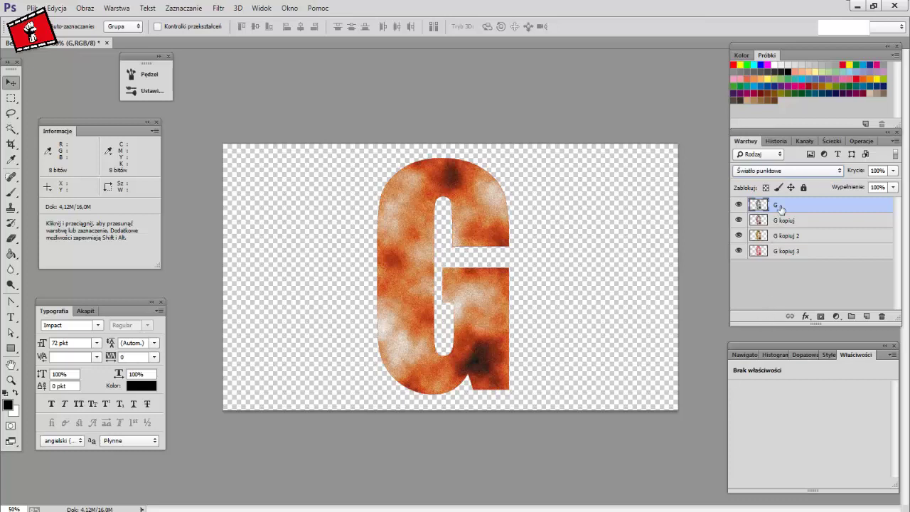
# - Try merging all visible G layers, then undo to keep the four separate layers
pyautogui.press('shift')
pyautogui.hotkey('ctrl', 'shift', 'e')
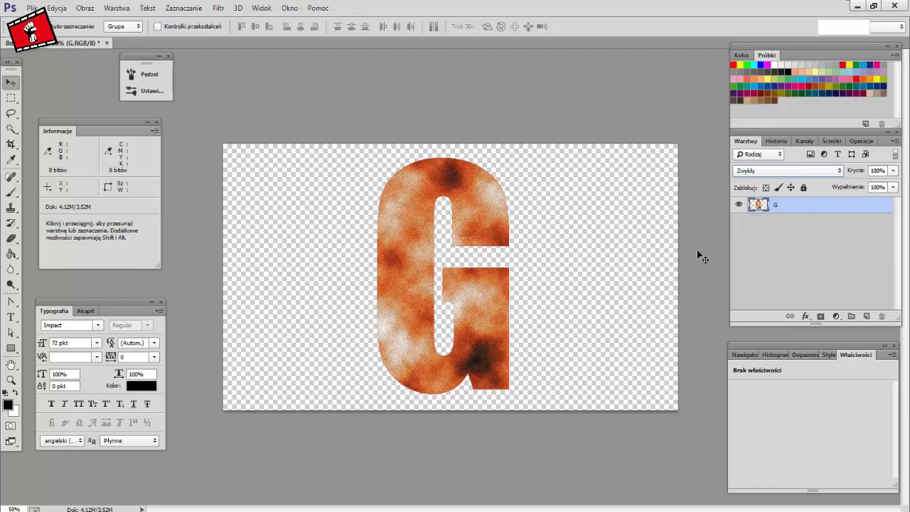
pyautogui.hotkey('ctrl', 'z')
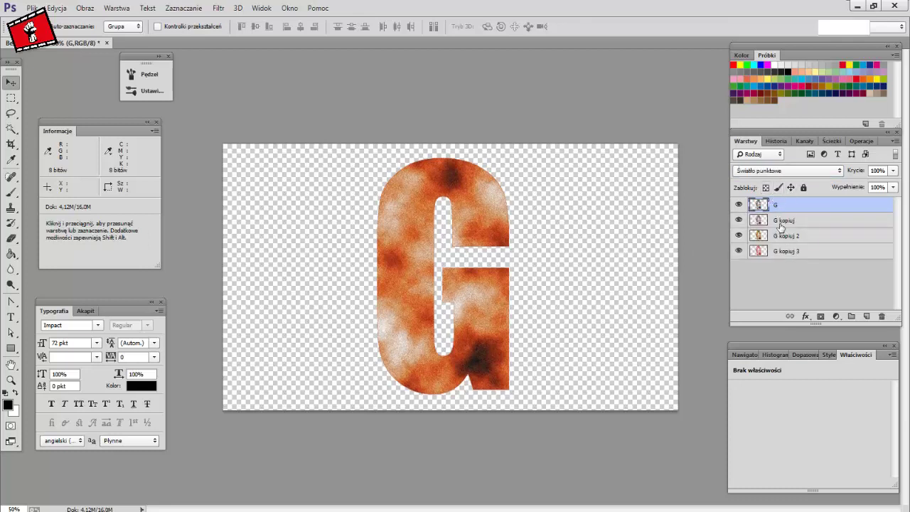
# - Set up the standard Eraser with 15% opacity, 15% flow and 0% hardness
pyautogui.press('e')
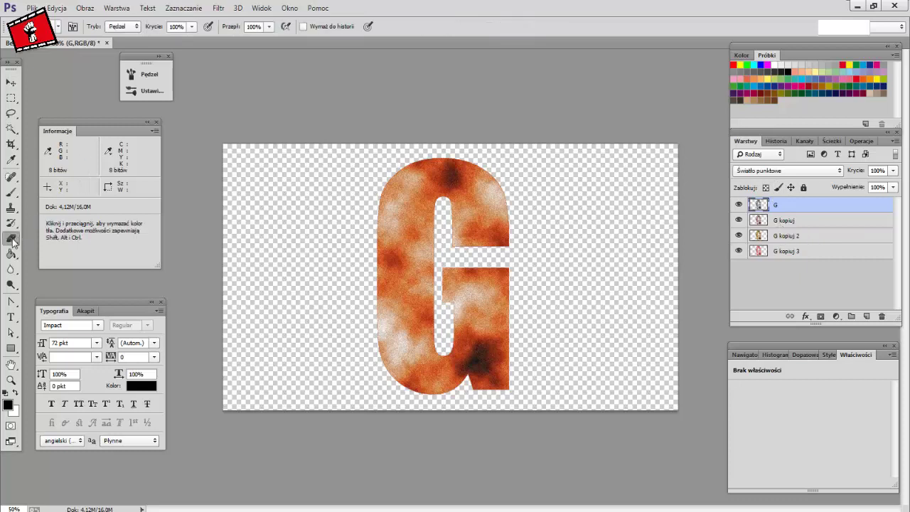
pyautogui.rightClick(12, 242)
pyautogui.click(42, 235)
pyautogui.click(191, 27)
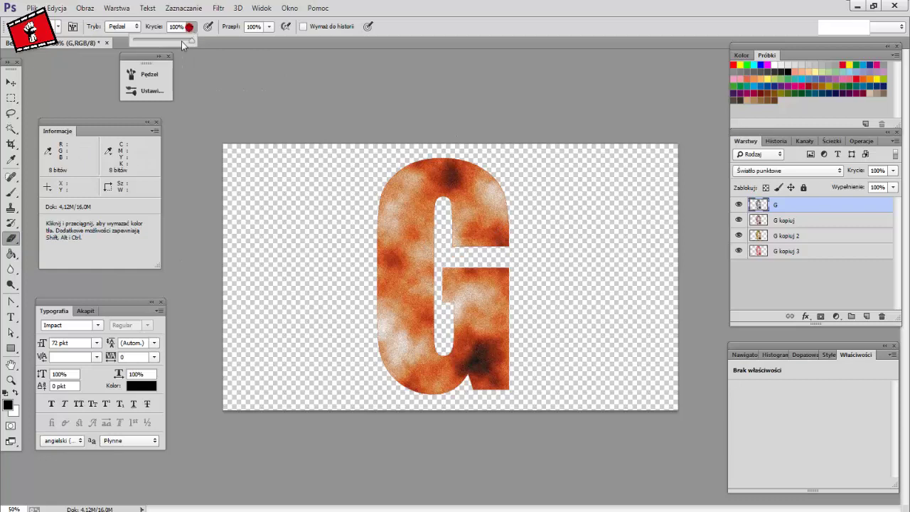
pyautogui.moveTo(181, 42); pyautogui.dragTo(162, 44)
pyautogui.click(231, 29)
pyautogui.write('15')
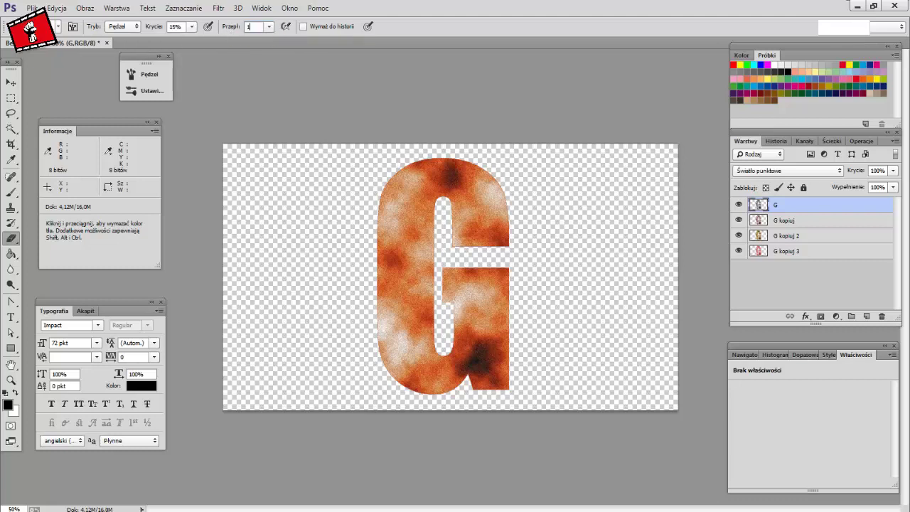
pyautogui.click(310, 215)
pyautogui.rightClick(278, 219)
pyautogui.hotkey('shift', '[')
pyautogui.hotkey('shift', '[')
pyautogui.hotkey('shift', '[')
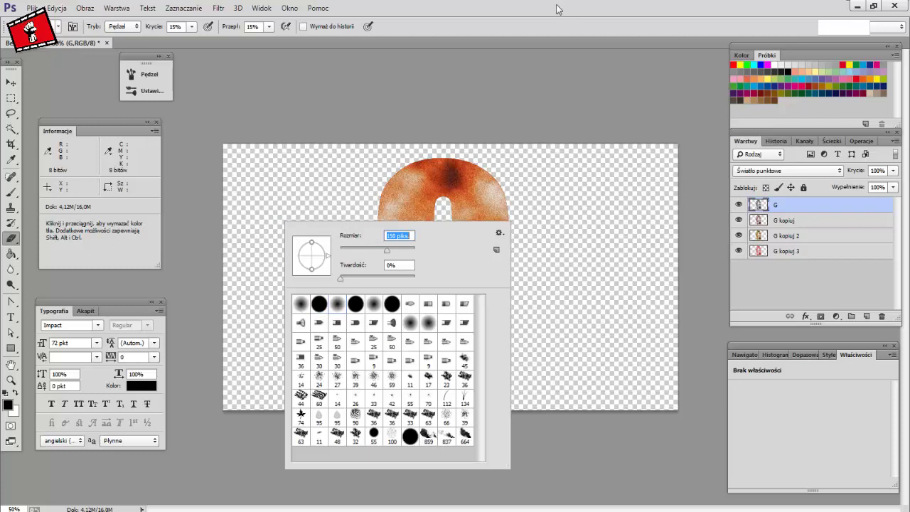
pyautogui.press('Return')
# - Fade the top G layer's texture along the top-right edge, below the crossbar and down the left edge
pyautogui.moveTo(511, 207)
pyautogui.mouseDown()
pyautogui.moveTo(467, 197)
pyautogui.moveTo(484, 209)
pyautogui.moveTo(479, 223)
pyautogui.moveTo(469, 209)
pyautogui.moveTo(487, 214)
pyautogui.mouseUp()
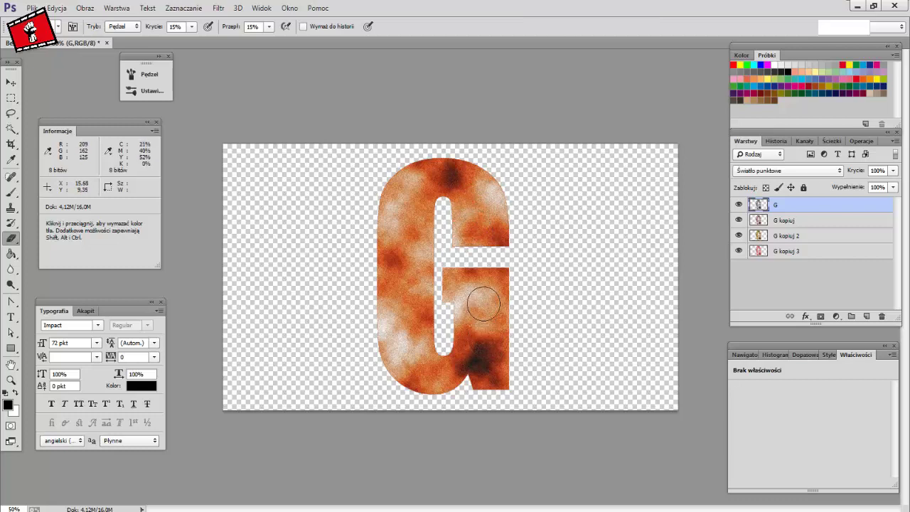
pyautogui.moveTo(482, 296)
pyautogui.mouseDown()
pyautogui.moveTo(490, 281)
pyautogui.moveTo(459, 270)
pyautogui.mouseUp()
pyautogui.moveTo(379, 272)
pyautogui.mouseDown()
pyautogui.moveTo(377, 325)
pyautogui.moveTo(387, 326)
pyautogui.mouseUp()
pyautogui.moveTo(377, 204); pyautogui.dragTo(376, 215)
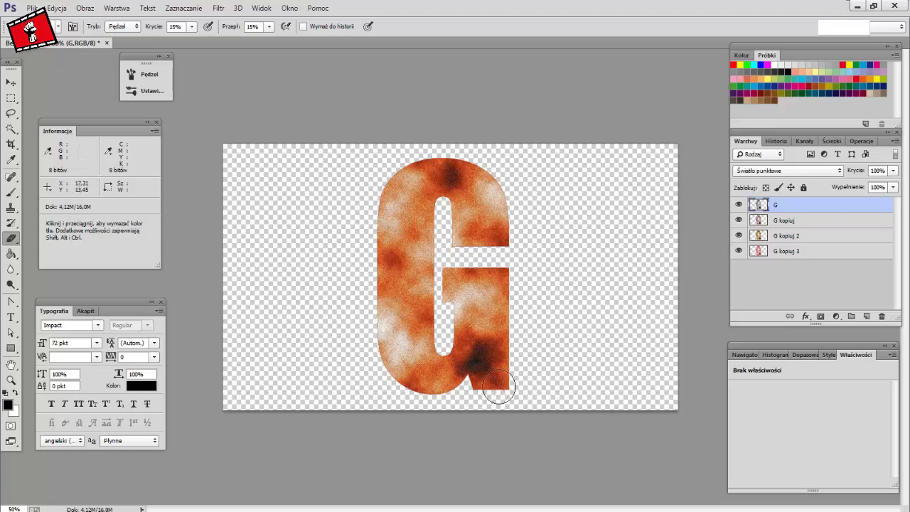
# - On G kopiuj, lightly erase the lower-right, bottom and left-stroke areas of the letter
pyautogui.click(789, 223)
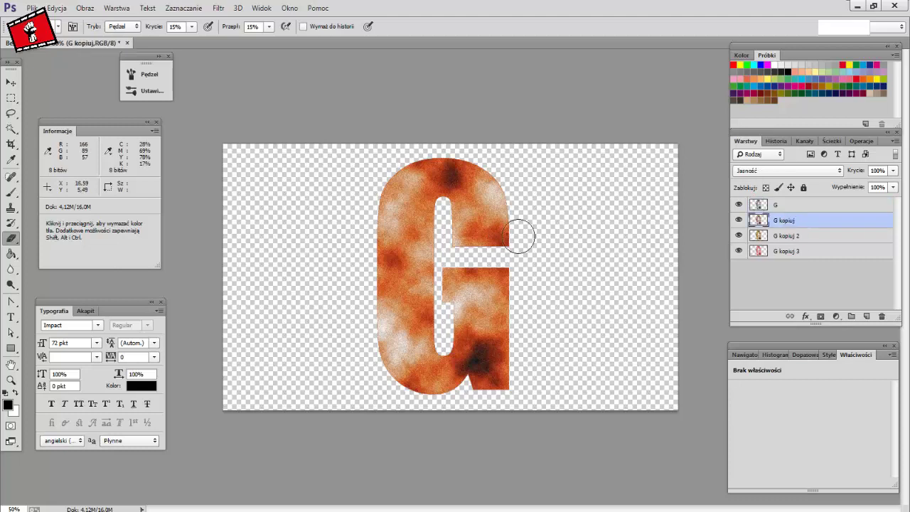
pyautogui.click(504, 302)
pyautogui.moveTo(504, 302)
pyautogui.mouseDown()
pyautogui.moveTo(481, 299)
pyautogui.moveTo(504, 304)
pyautogui.moveTo(469, 282)
pyautogui.moveTo(463, 288)
pyautogui.moveTo(480, 292)
pyautogui.moveTo(435, 384)
pyautogui.mouseUp()
pyautogui.click(429, 382)
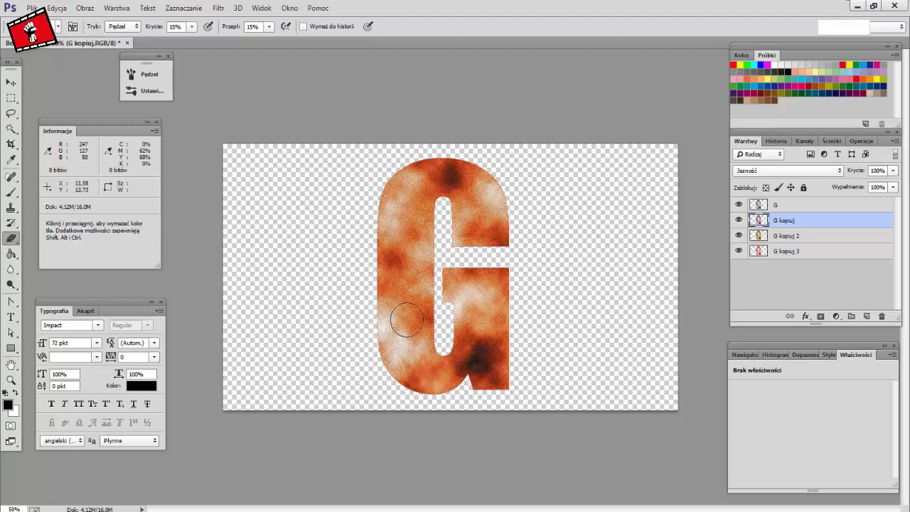
pyautogui.click(384, 282)
pyautogui.click(407, 243)
# - Move G kopiuj 2 above G kopiuj and fade its left stroke, right stroke and crossbar
pyautogui.moveTo(785, 220); pyautogui.dragTo(785, 221)
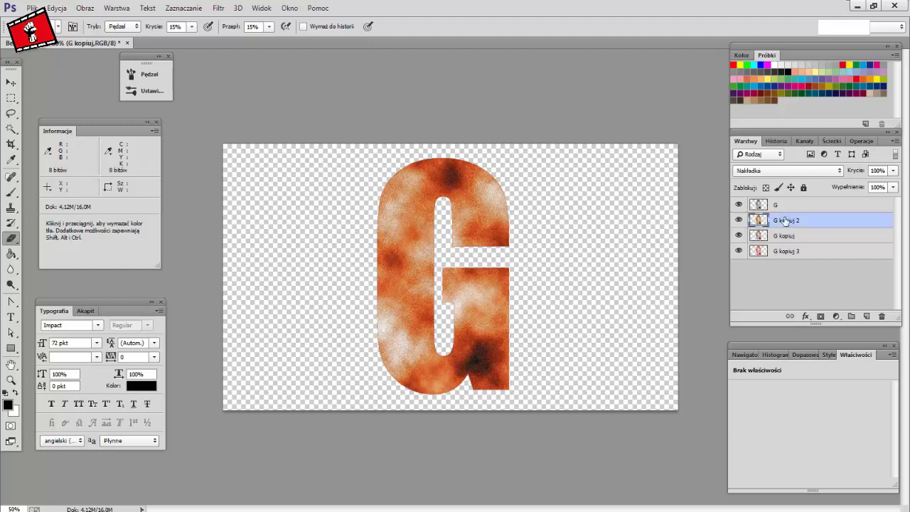
pyautogui.moveTo(410, 249); pyautogui.dragTo(412, 302)
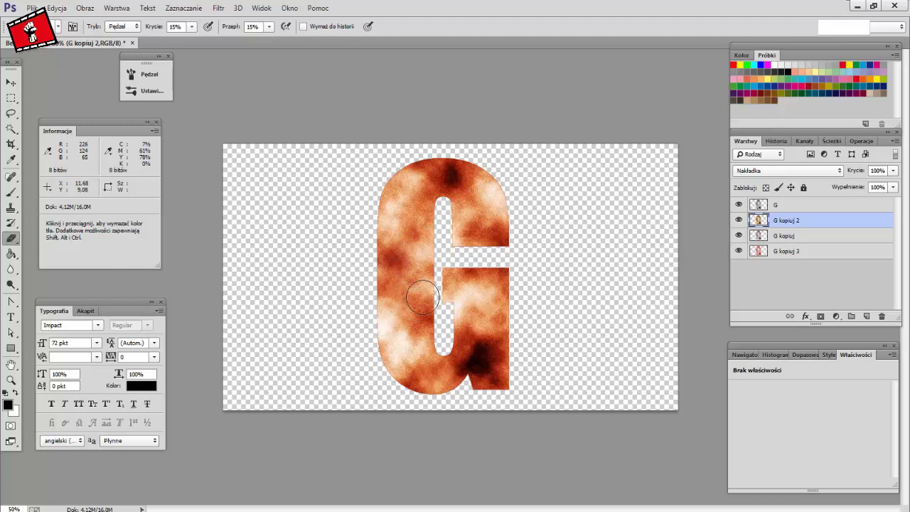
pyautogui.moveTo(412, 302); pyautogui.dragTo(407, 297)
pyautogui.click(478, 232)
pyautogui.moveTo(478, 232)
pyautogui.mouseDown()
pyautogui.moveTo(512, 384)
pyautogui.moveTo(428, 386)
pyautogui.moveTo(406, 398)
pyautogui.mouseUp()
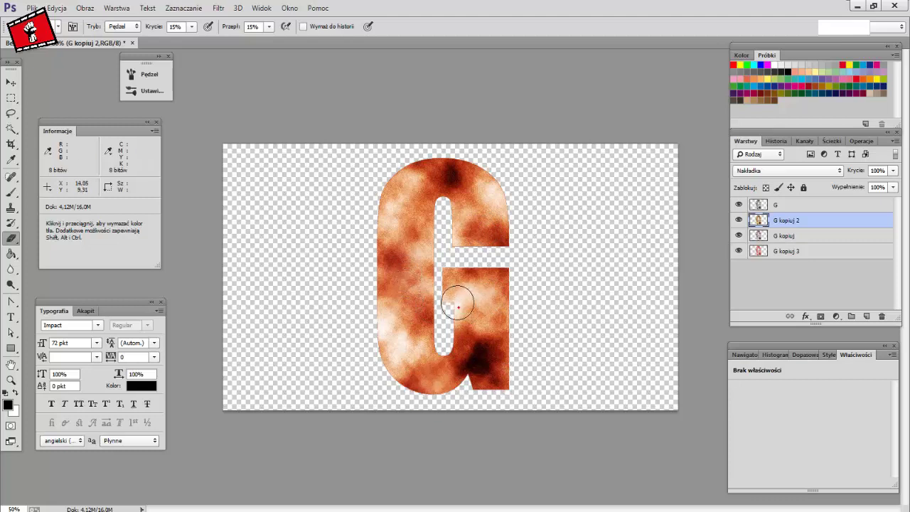
pyautogui.click(470, 284)
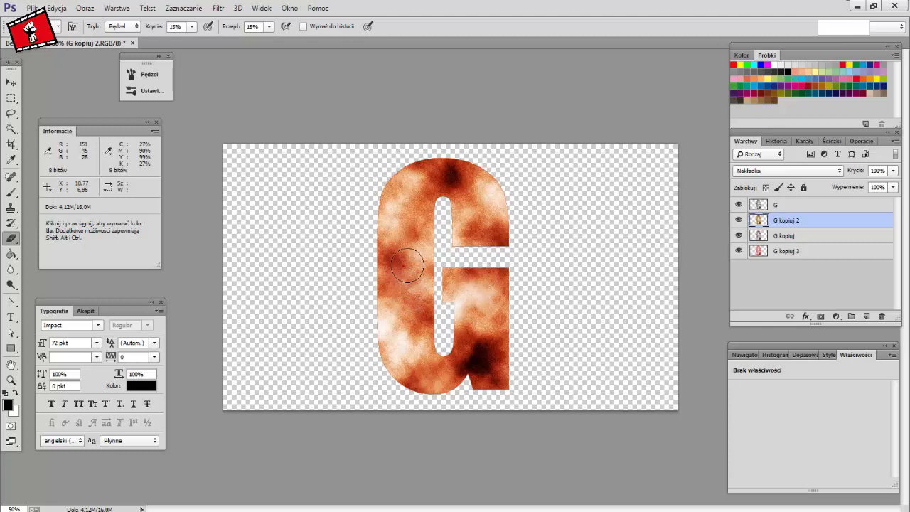
# - Reselect G kopiuj, compare its visibility, and lightly erase its lower-right part
pyautogui.click(745, 241)
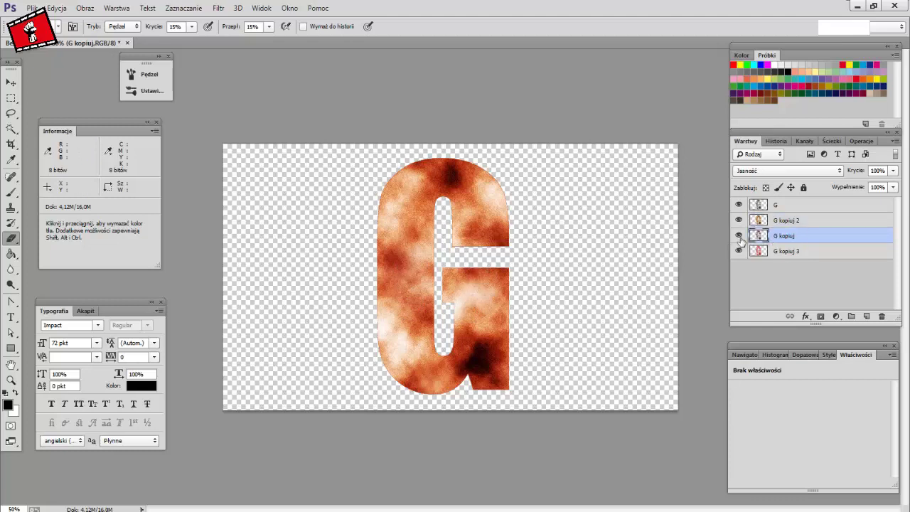
pyautogui.click(739, 236)
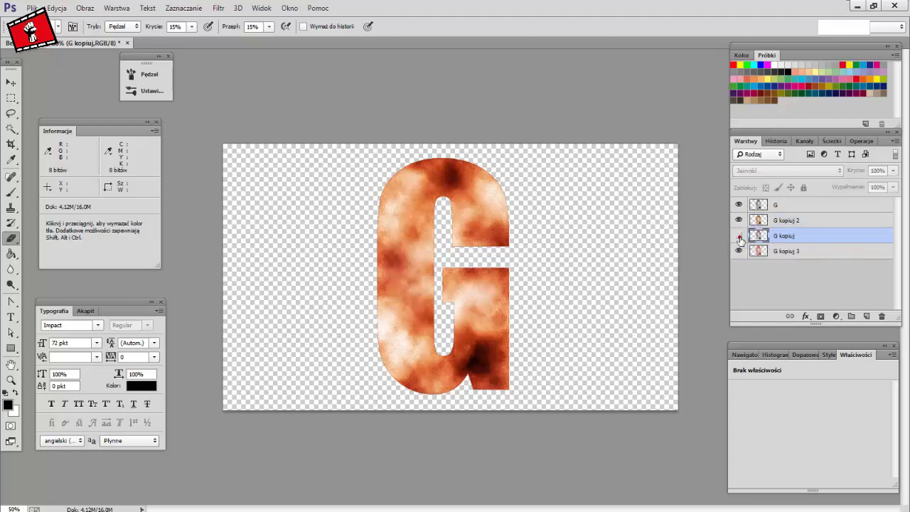
pyautogui.click(740, 236)
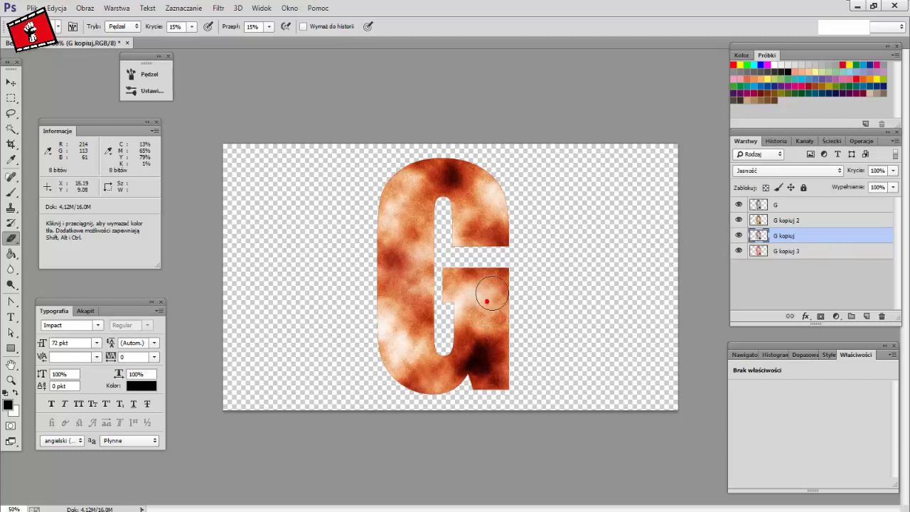
pyautogui.moveTo(488, 299)
pyautogui.mouseDown()
pyautogui.moveTo(472, 261)
pyautogui.moveTo(468, 294)
pyautogui.moveTo(473, 283)
pyautogui.mouseUp()
# - Apply Hue/Saturation to G kopiuj with hue -31, saturation +19 and lightness +8
pyautogui.hotkey('ctrl', 'u')
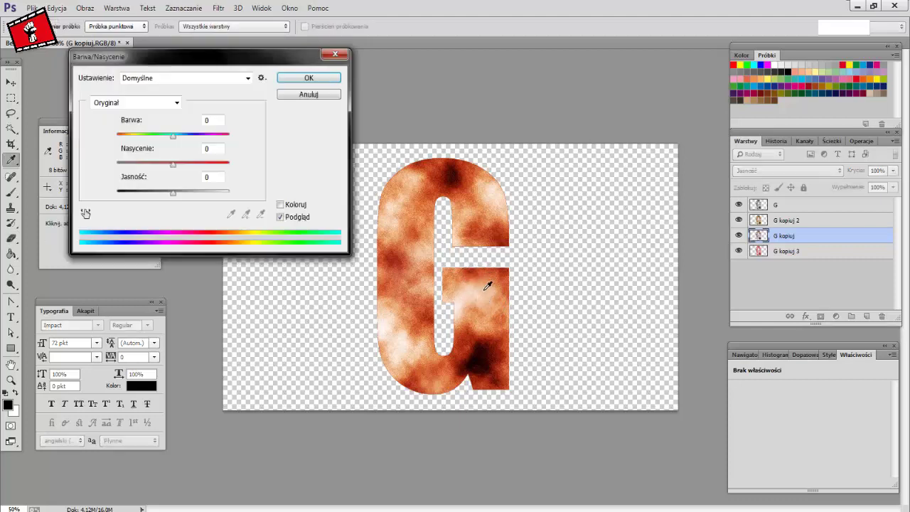
pyautogui.moveTo(176, 198); pyautogui.dragTo(180, 200)
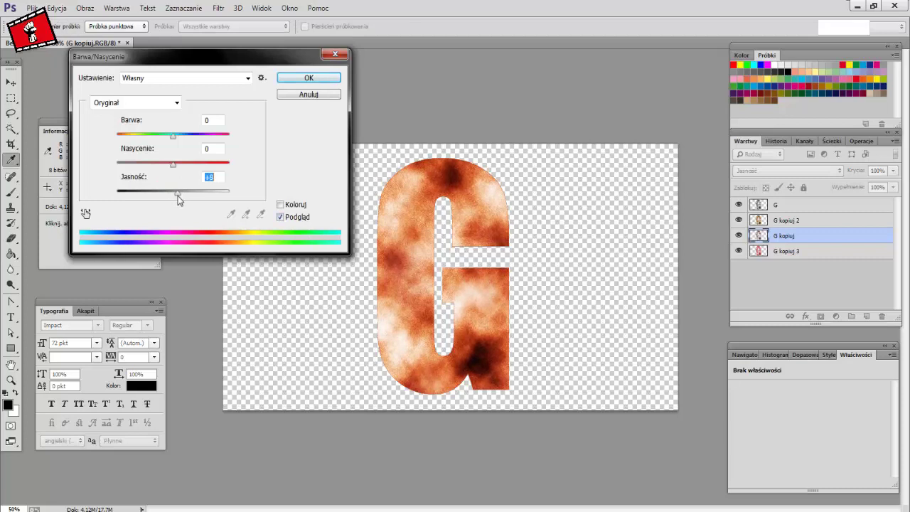
pyautogui.moveTo(173, 164)
pyautogui.mouseDown()
pyautogui.moveTo(209, 165)
pyautogui.moveTo(184, 168)
pyautogui.moveTo(173, 138)
pyautogui.moveTo(150, 142)
pyautogui.moveTo(157, 144)
pyautogui.mouseUp()
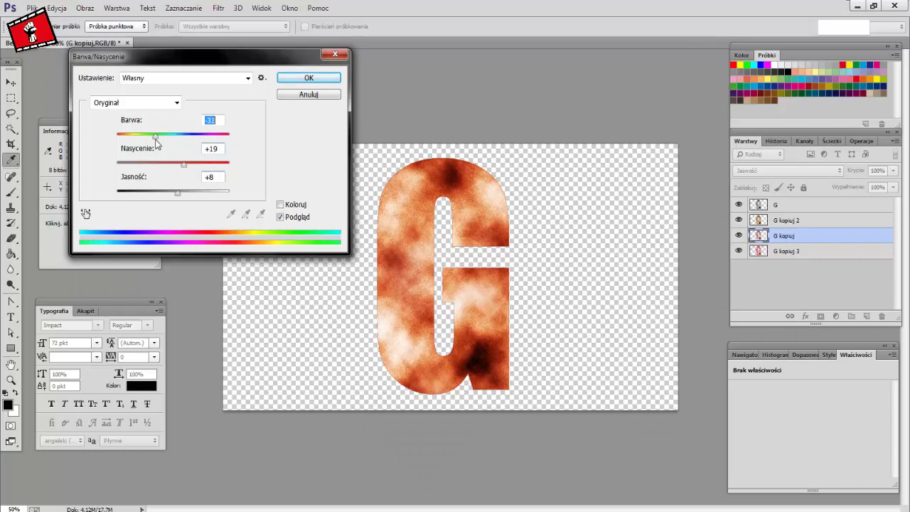
pyautogui.click(309, 80)
pyautogui.press('e')
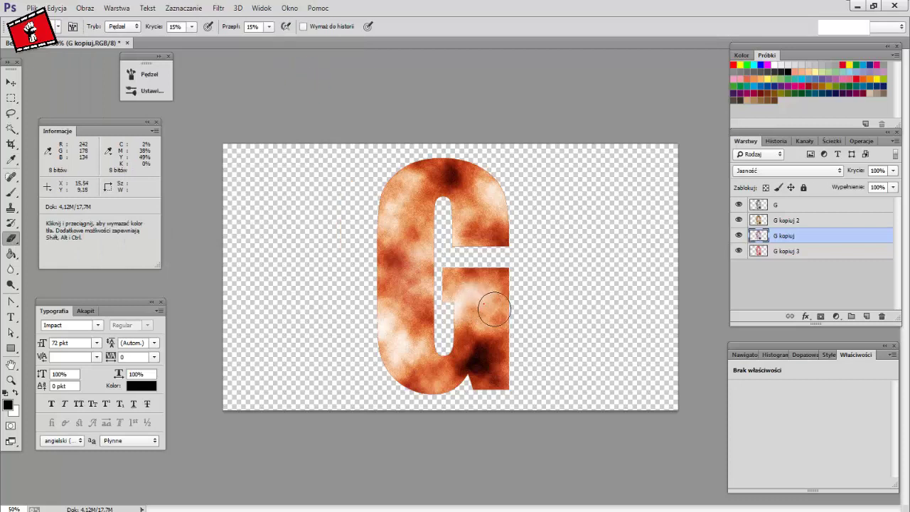
# - Erase four more small spots on G kopiuj, then merge all visible layers with Ctrl+Shift+E
pyautogui.click(441, 376)
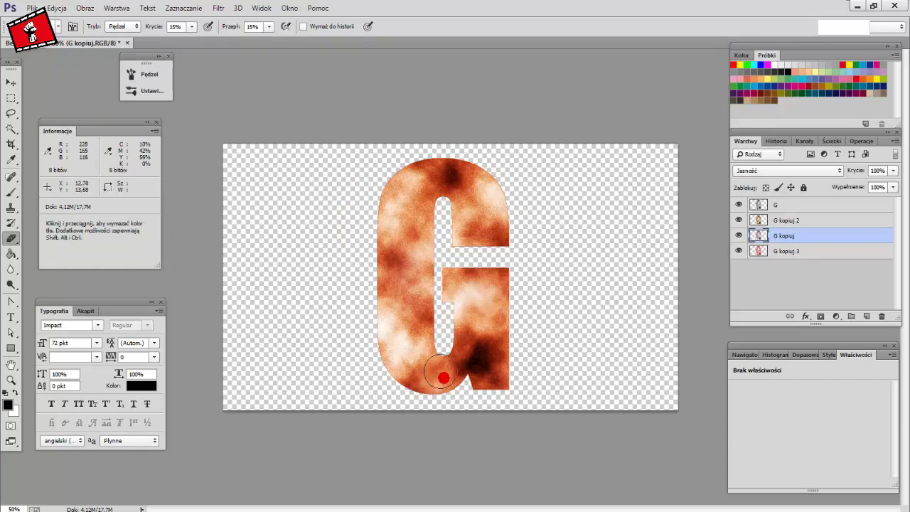
pyautogui.click(486, 283)
pyautogui.click(411, 211)
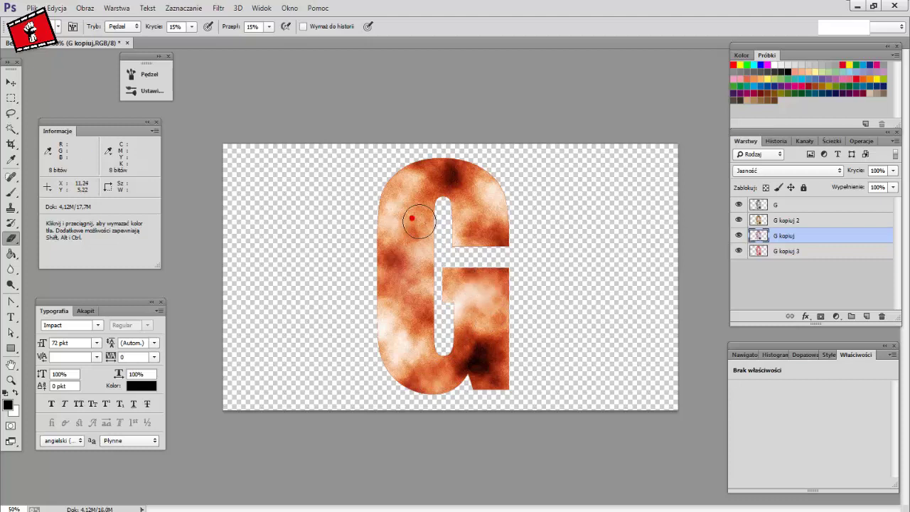
pyautogui.click(407, 226)
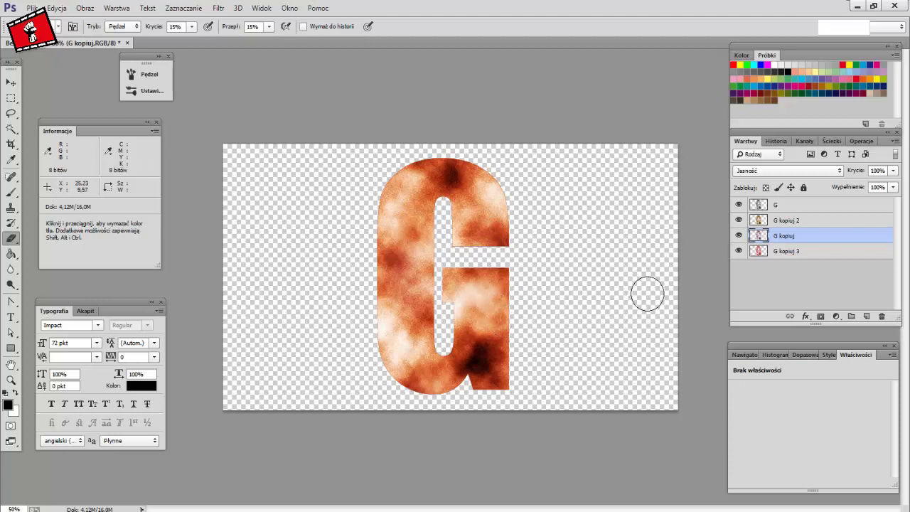
pyautogui.press('ctrl')
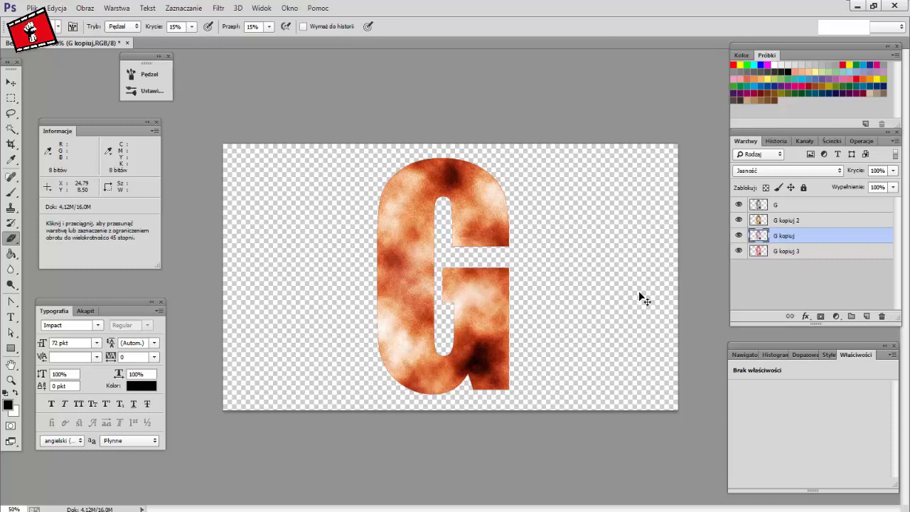
pyautogui.hotkey('ctrl', 'shift', 'e')
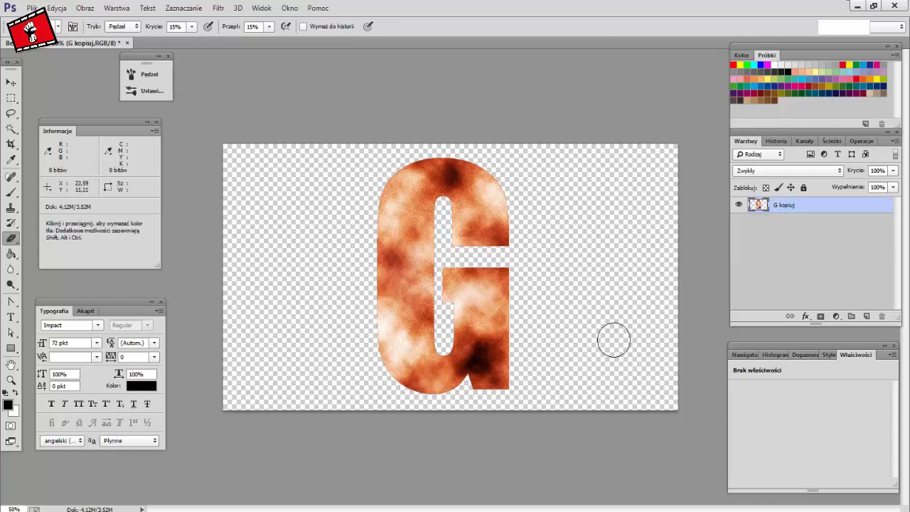